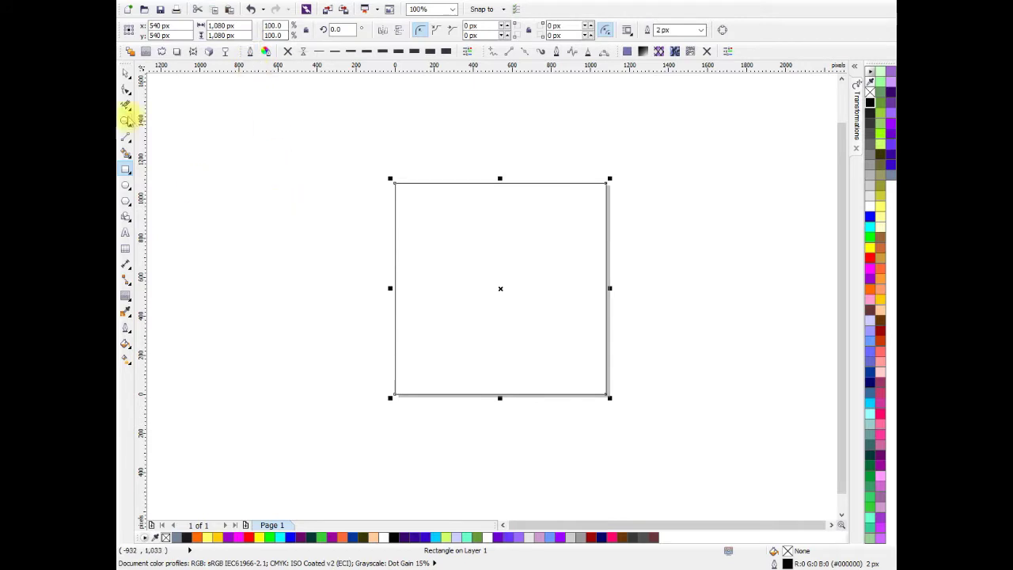
Shrink the page-sized square around its centre to about 172 px on each side.
left_click(125, 74)
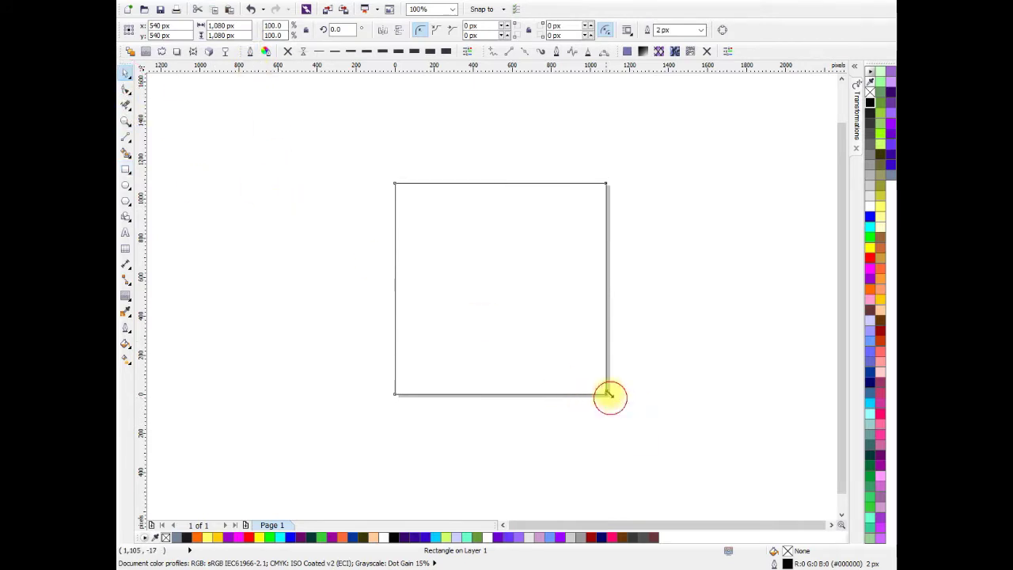
left_click_drag(607, 394, 532, 313)
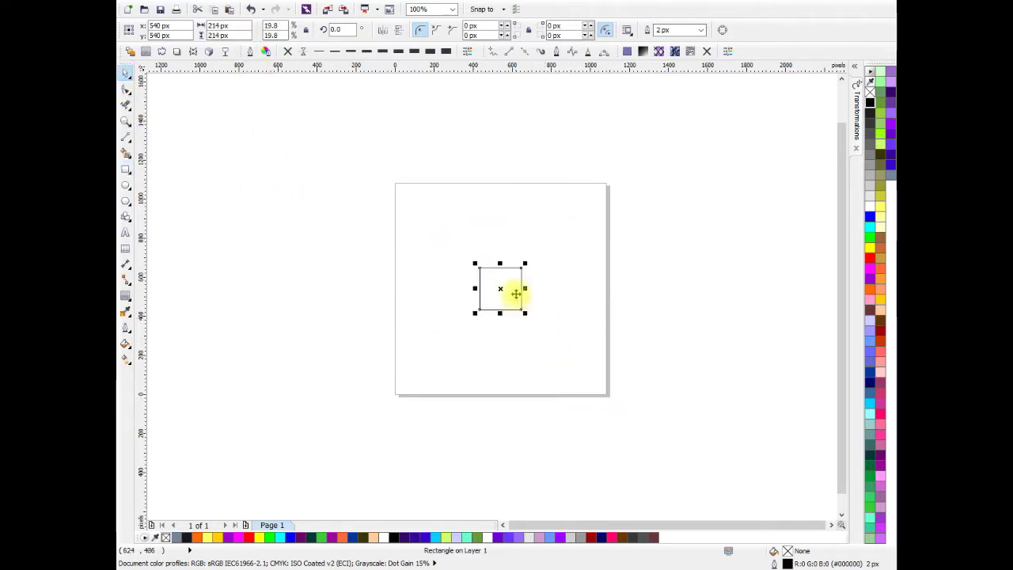
scroll(515, 290, "up", 2)
left_click(556, 325)
left_click(575, 366)
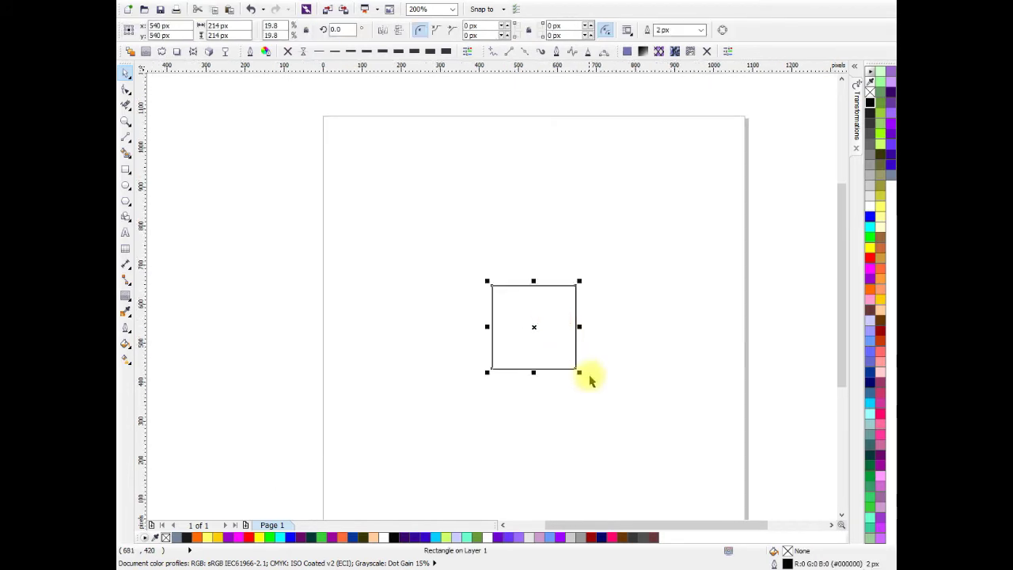
left_click_drag(579, 374, 562, 356)
left_click(606, 356)
scroll(554, 344, "down", 2)
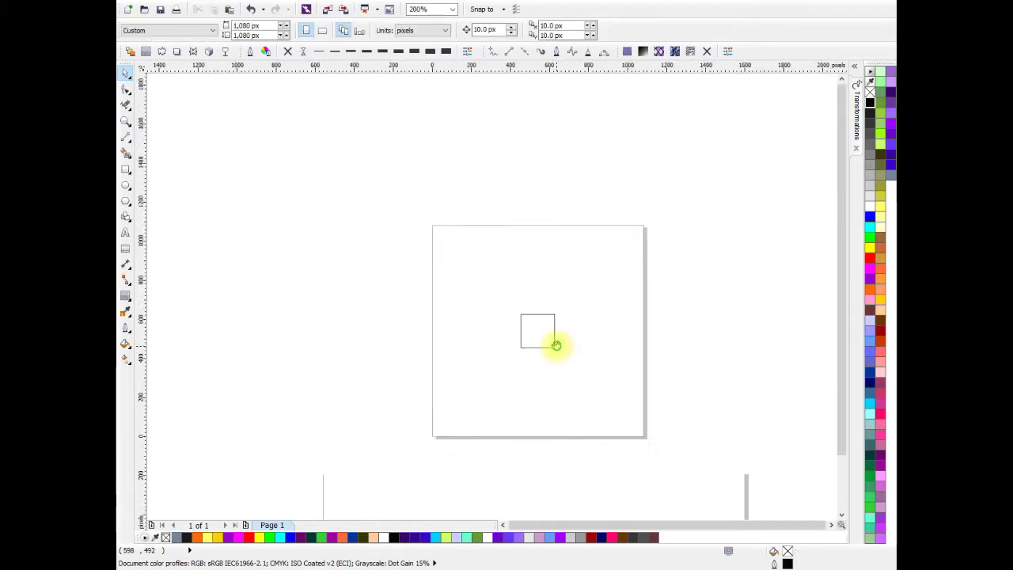
Add an outward contour to the small square and set its offset to 50 px.
left_click(500, 294)
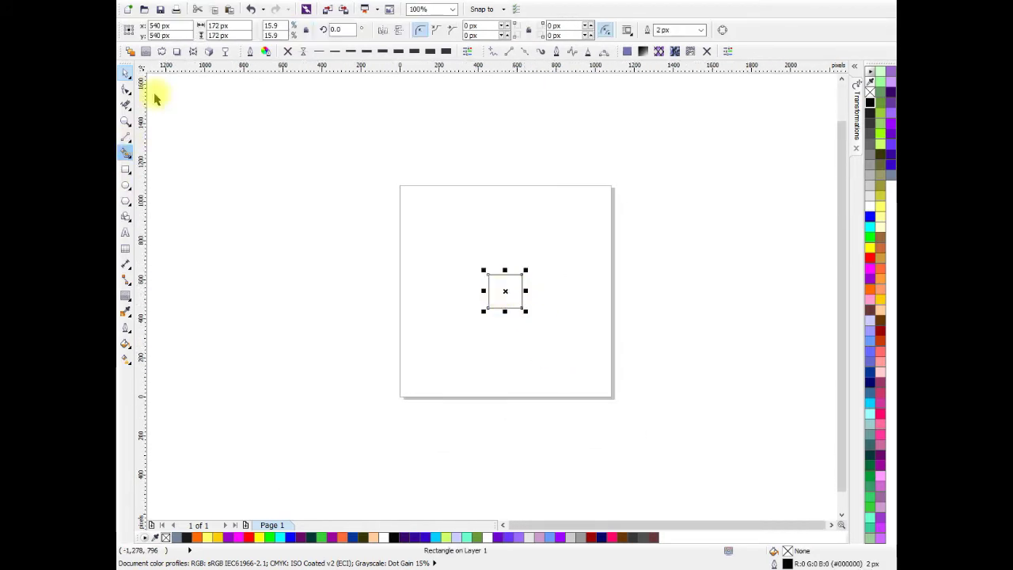
left_click(145, 50)
scroll(484, 251, "up", 2)
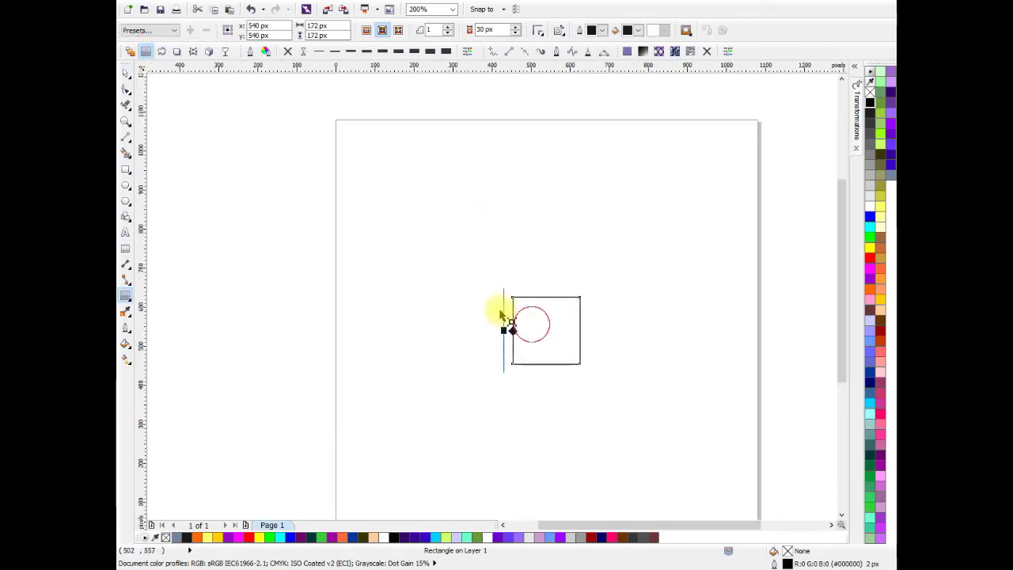
left_click_drag(500, 315, 491, 298)
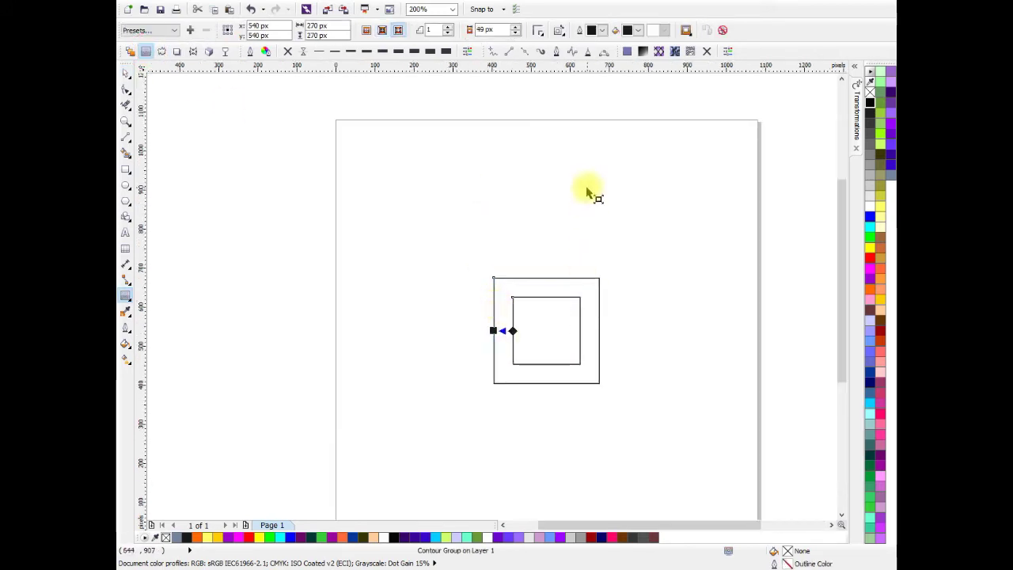
left_click(492, 29)
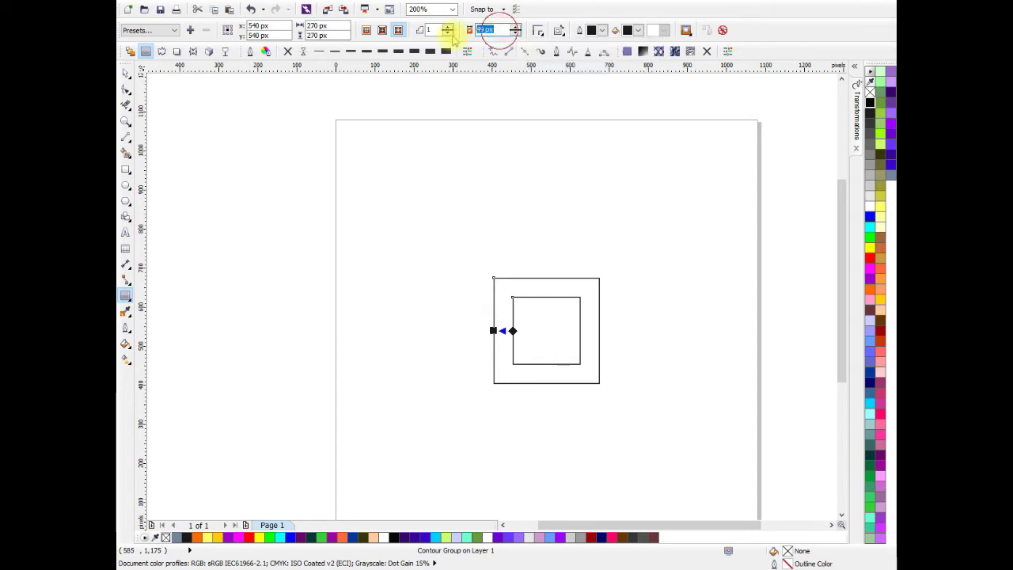
type("50")
key("Tab")
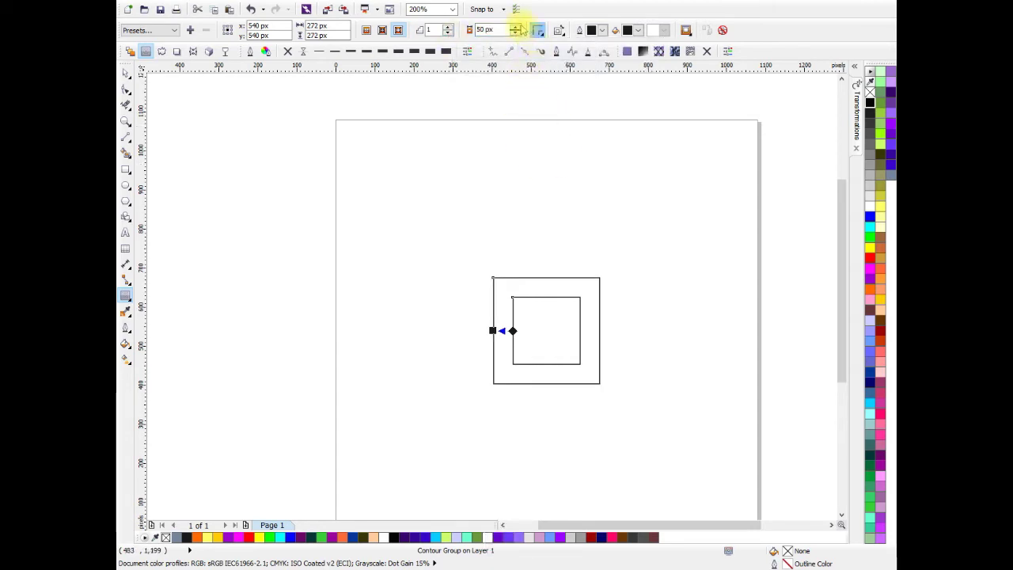
Increase the contour to 6 steps to build a set of concentric squares.
left_click(447, 28)
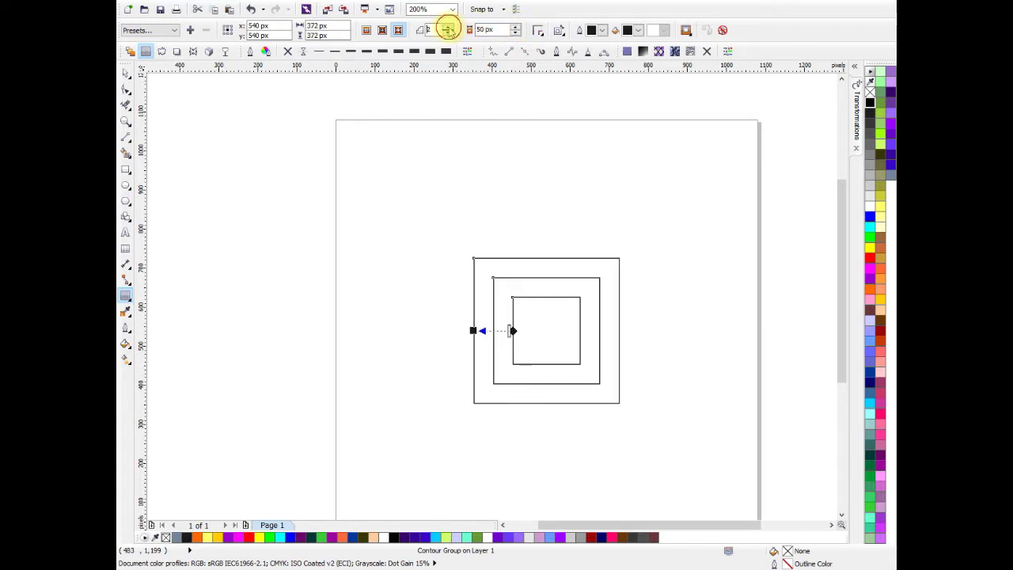
left_click(448, 28)
left_click(447, 28)
left_click(447, 28)
left_click(448, 28)
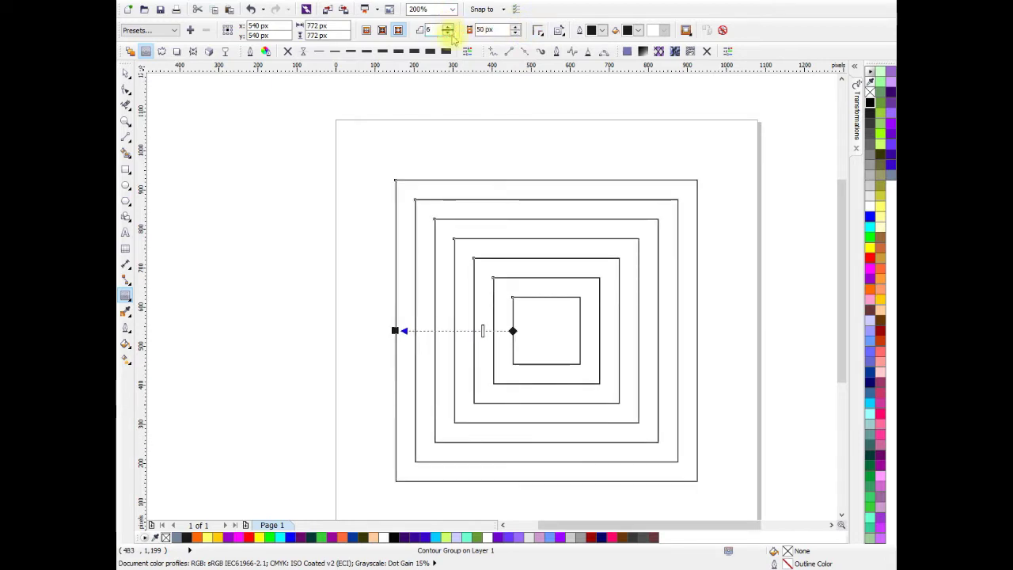
left_click_drag(520, 197, 456, 154)
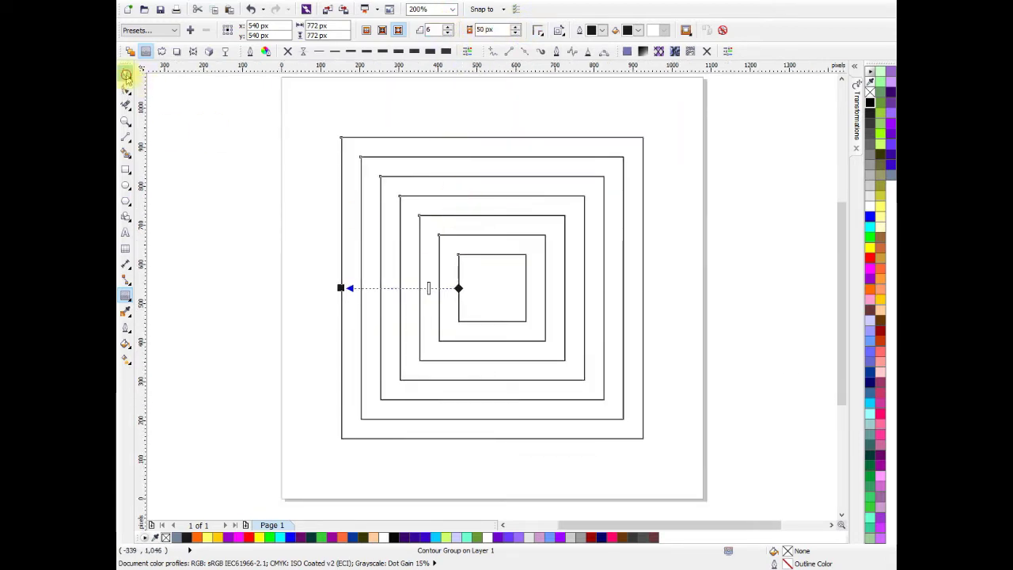
left_click(126, 74)
left_click(227, 197)
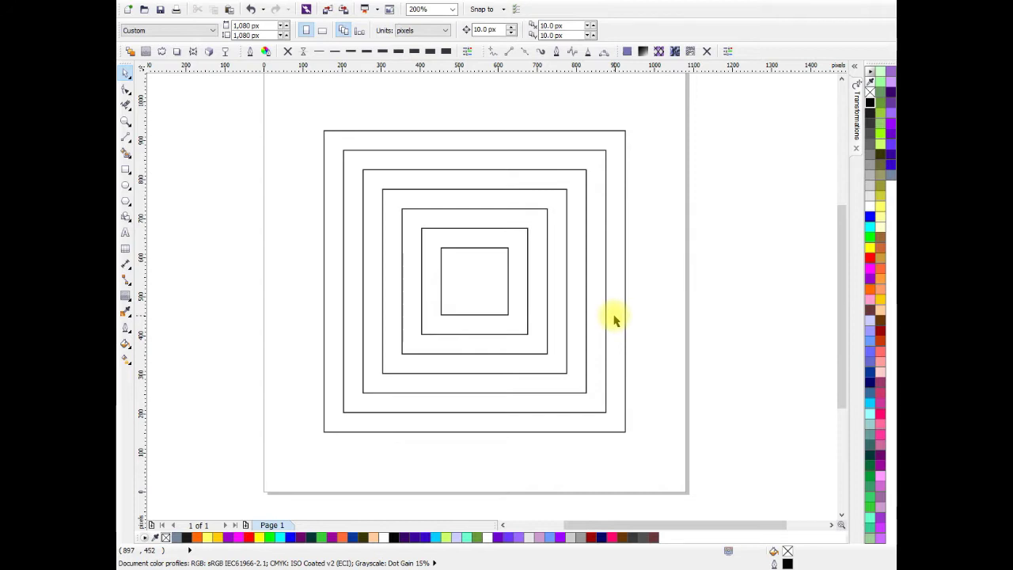
Draw a vertical line about 353 px long upward from the upper-right corner of the second square from the centre.
left_click(126, 139)
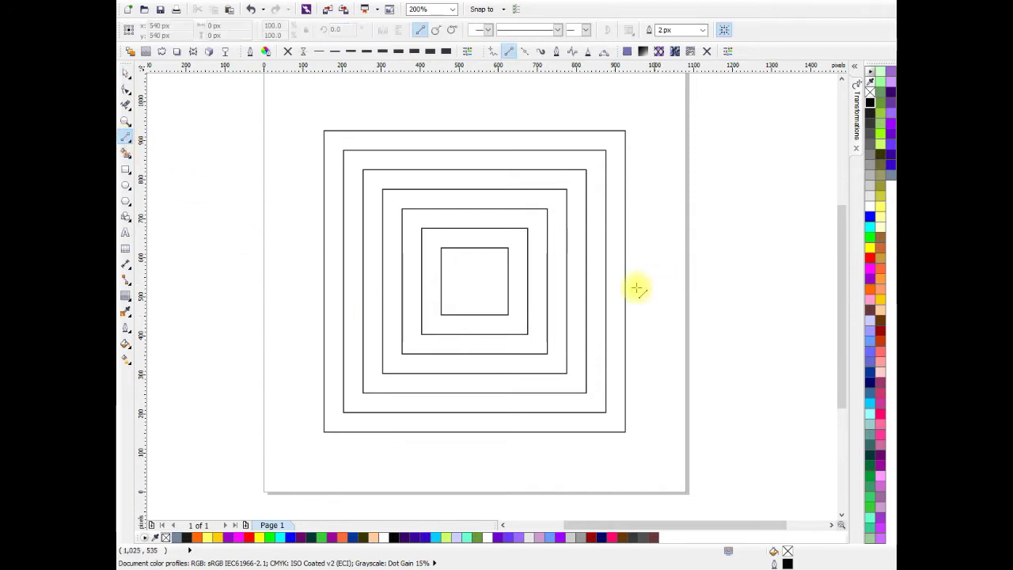
left_click(529, 230)
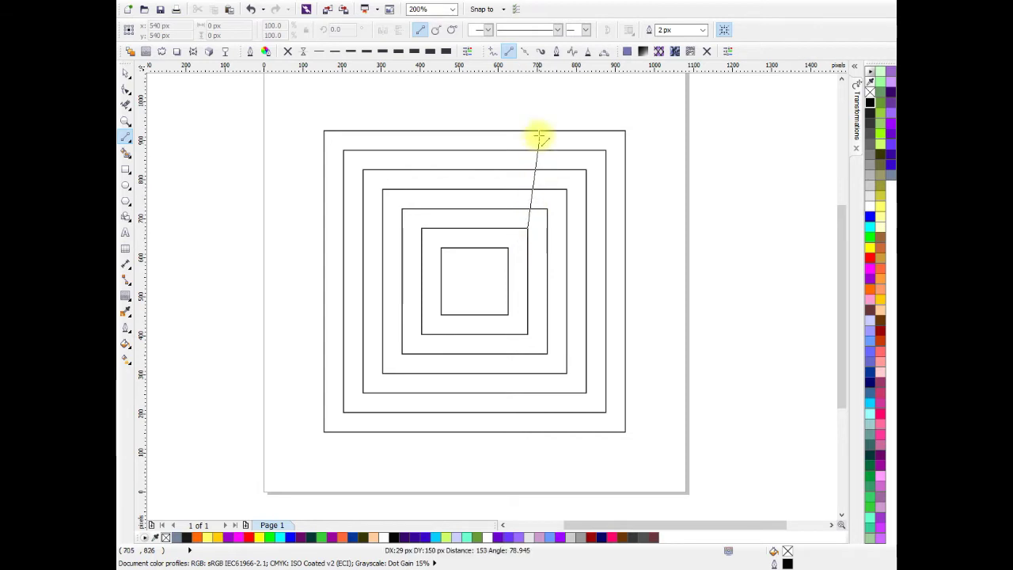
left_click(527, 89)
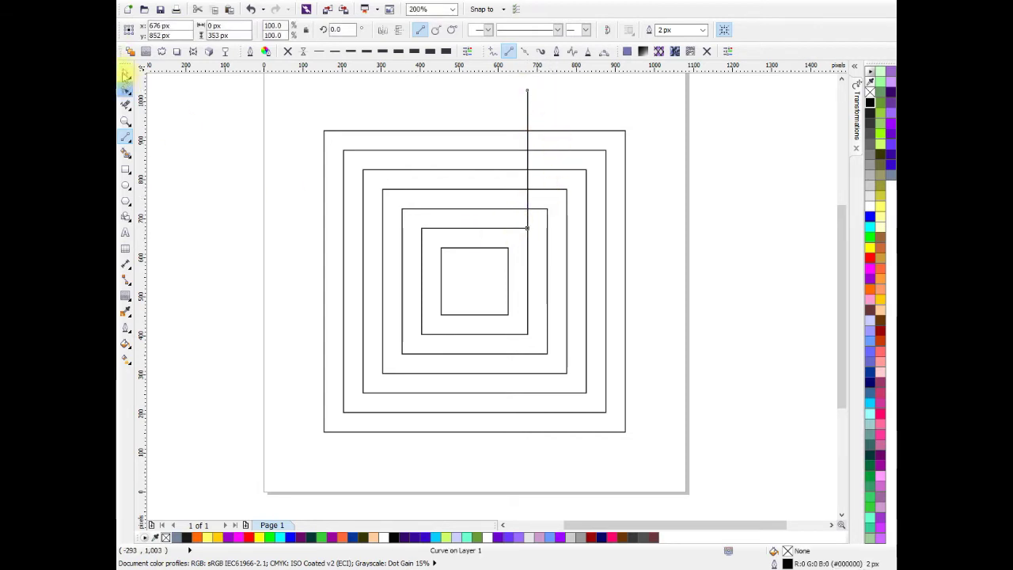
Copy the vertical line onto the third square's upper-right corner and stretch the copy symmetrically to about 593 px.
left_click(125, 74)
left_click_drag(527, 158, 547, 208)
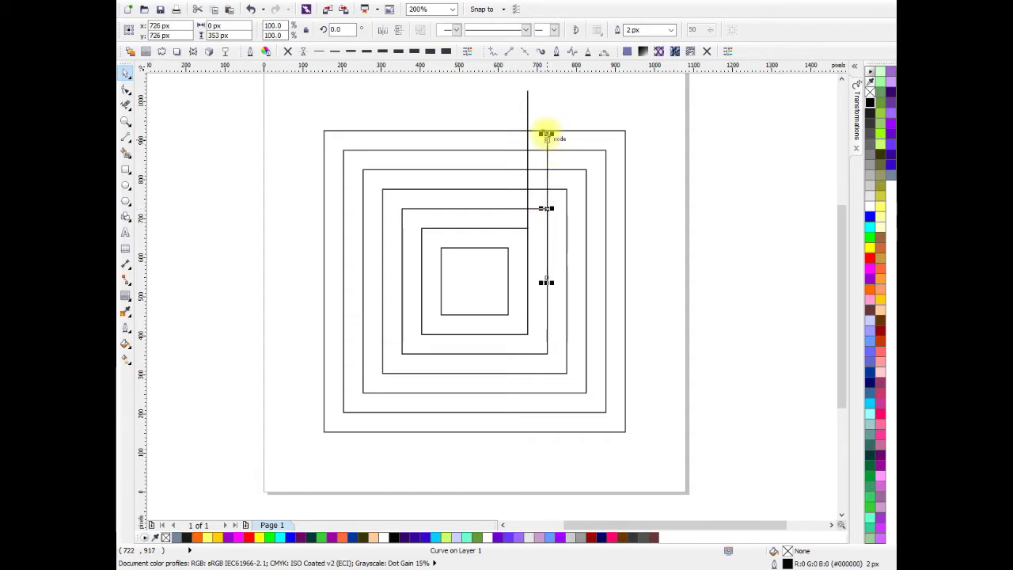
left_click_drag(547, 133, 547, 109)
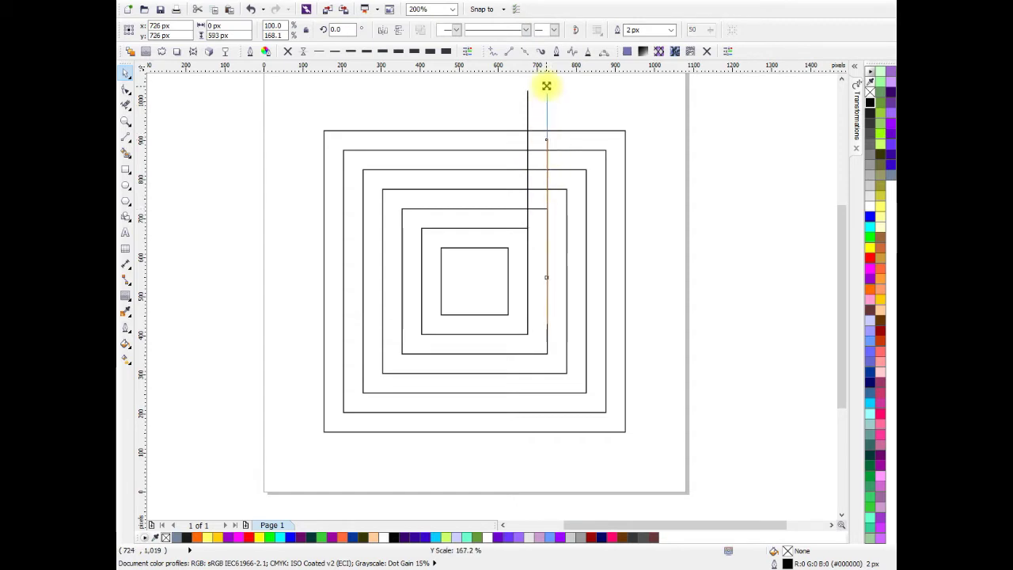
left_click(701, 253)
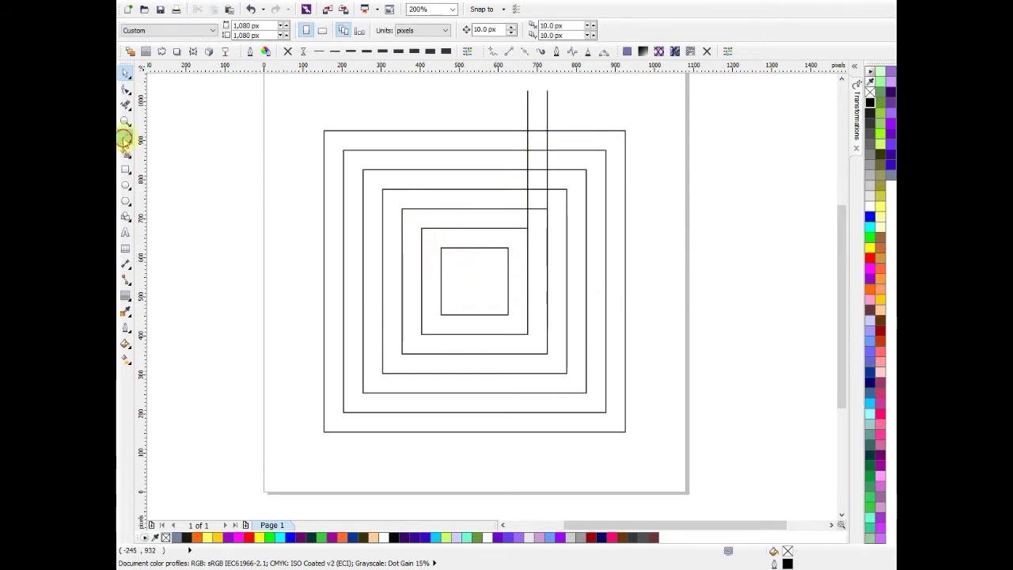
Draw a horizontal line about 357 px long from the fourth square's upper-left corner and centre it on that corner.
left_click(125, 138)
left_click_drag(389, 192, 242, 188)
left_click(125, 73)
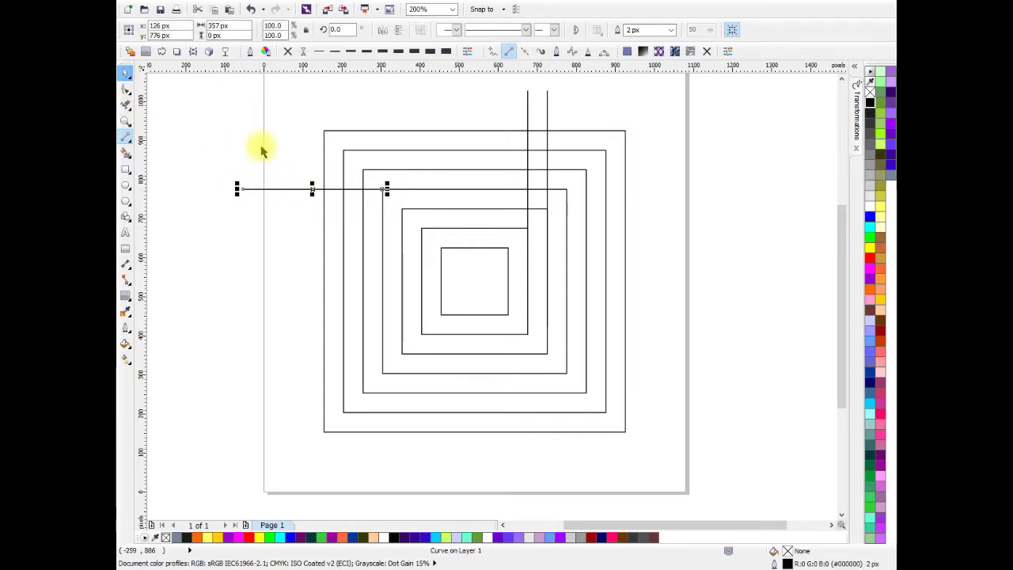
left_click_drag(312, 188, 382, 189)
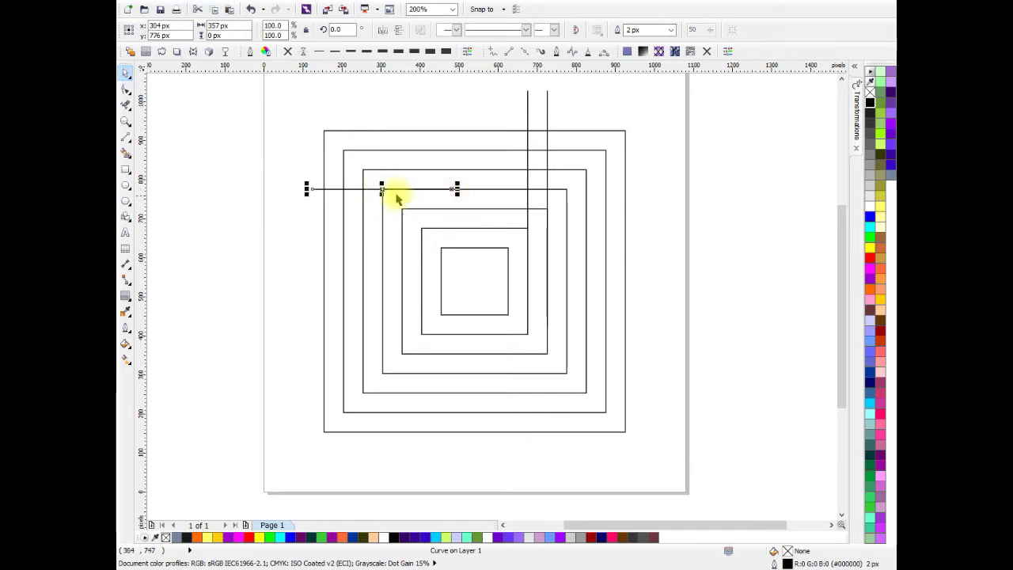
Create a copy of the horizontal line rotated to 270° about its centre, forming a cross at the fourth square's corner.
left_click(356, 190)
left_click_drag(457, 192, 375, 258)
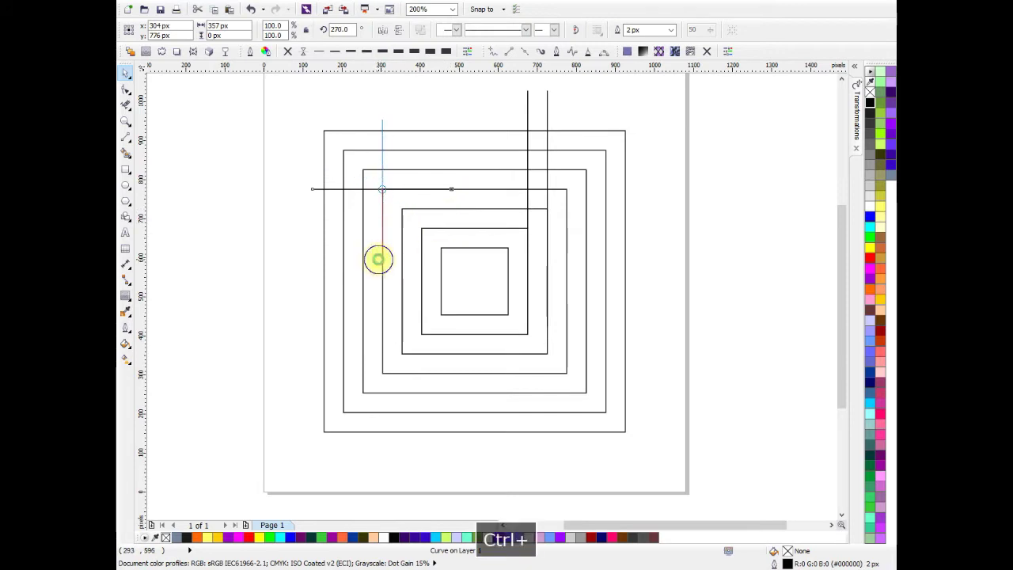
left_click(407, 113)
left_click_drag(409, 172, 435, 195)
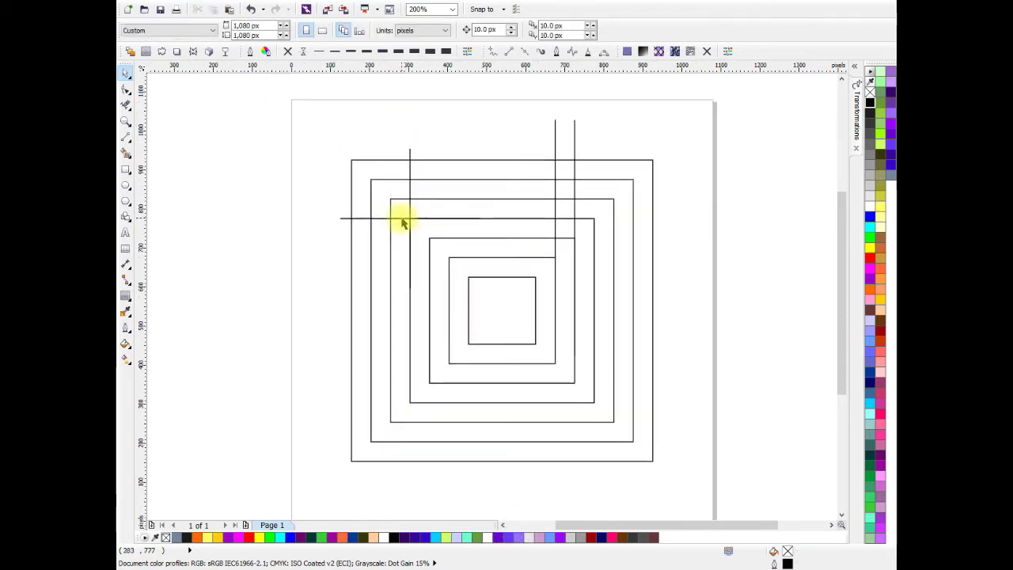
Copy both crossing lines onto the upper-left corner of the sixth square from the centre.
left_click(408, 217)
scroll(407, 202, "up", 1)
left_click(404, 210, "shift")
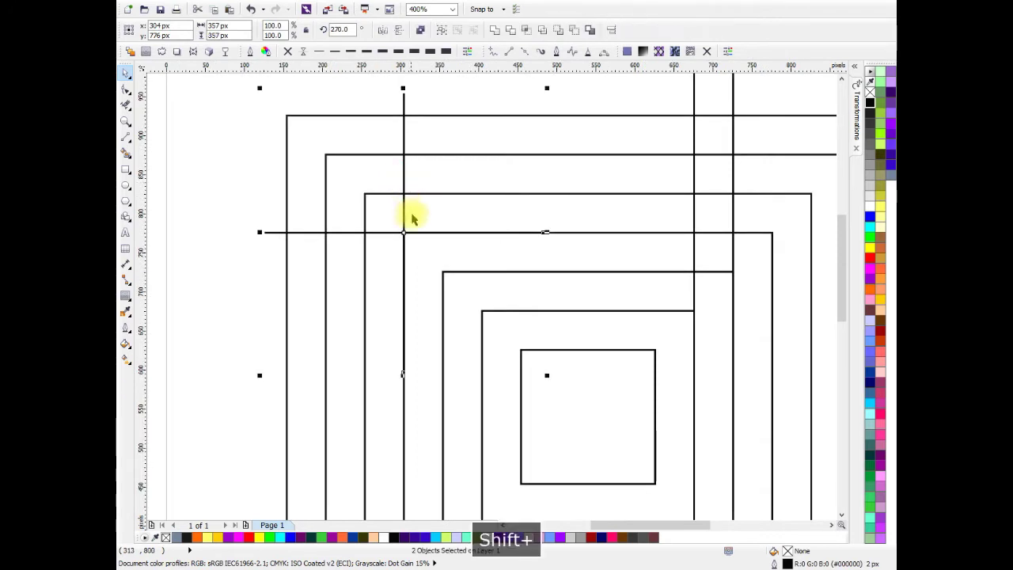
left_click_drag(409, 215, 372, 207)
scroll(372, 205, "down", 5)
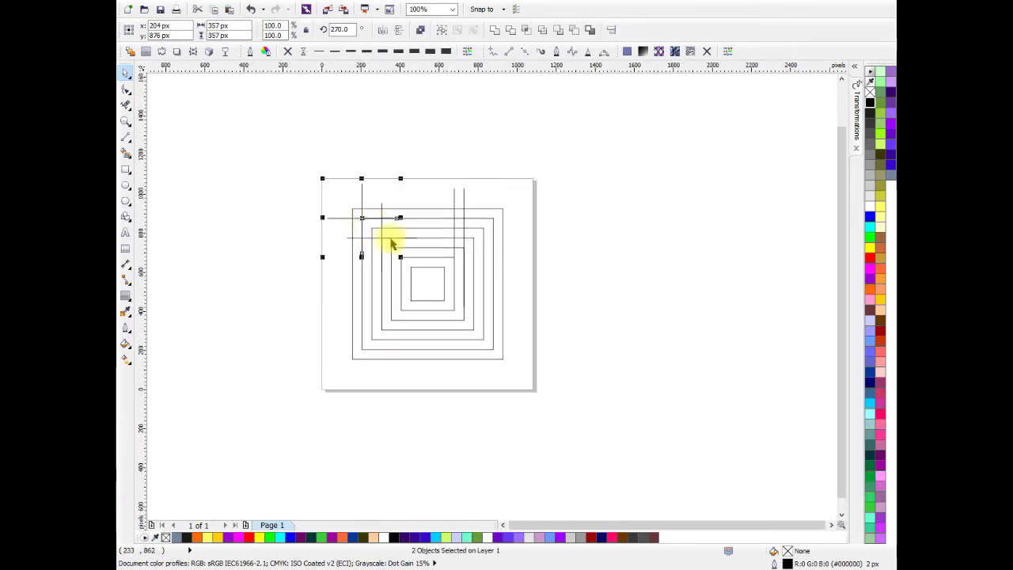
left_click(546, 277)
Move the original pair of crossing lines from the fourth square's upper-left corner to the third square's upper-left corner.
scroll(398, 249, "up", 2)
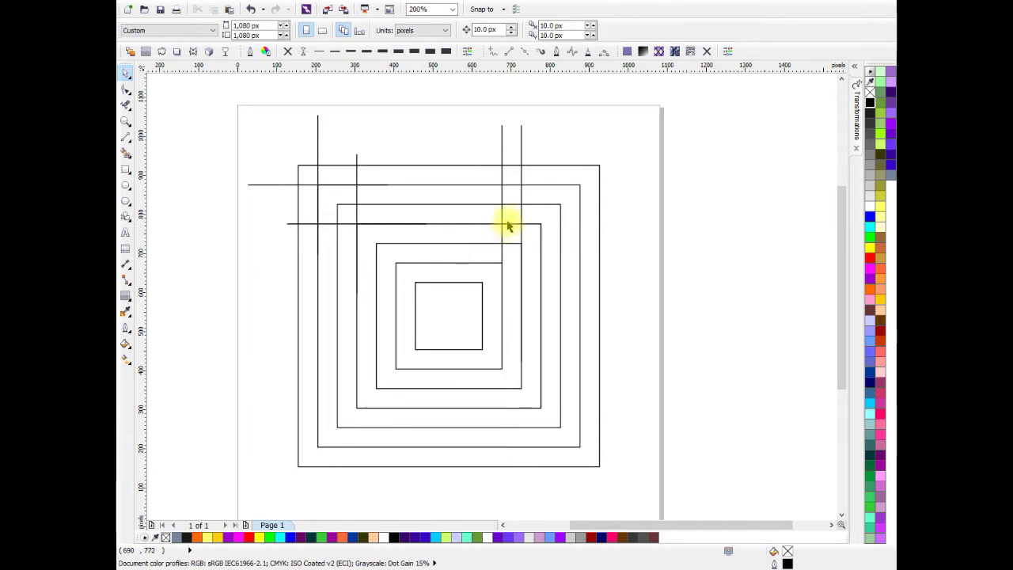
left_click(351, 227)
left_click(293, 227)
left_click(305, 224)
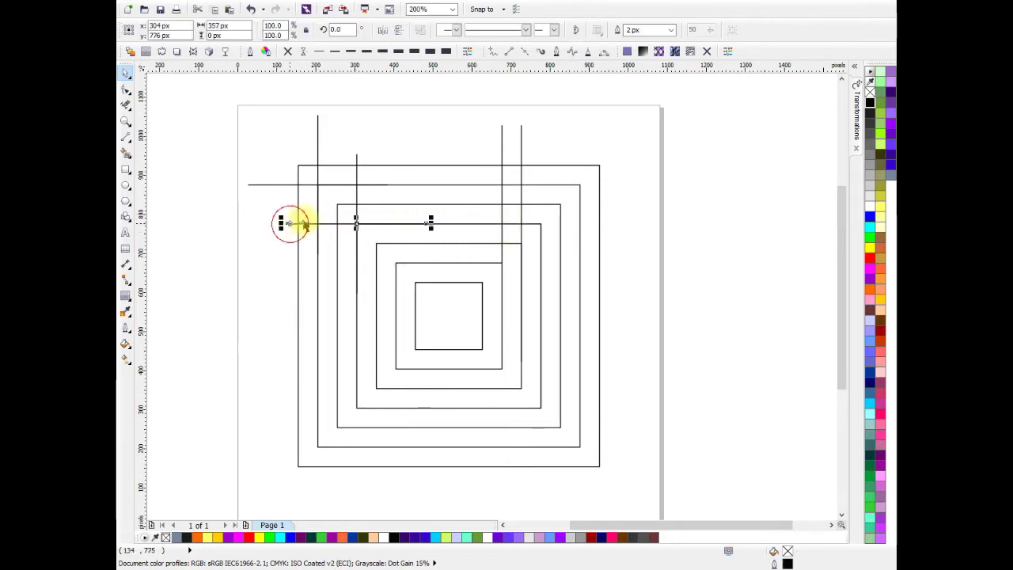
left_click(356, 158, "shift")
scroll(355, 222, "up", 1)
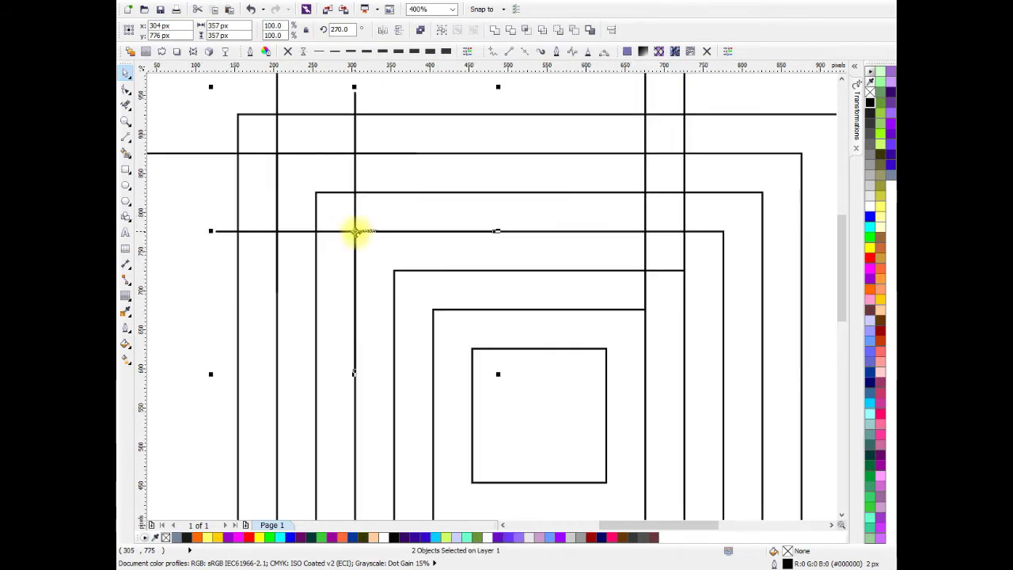
left_click_drag(356, 231, 394, 269)
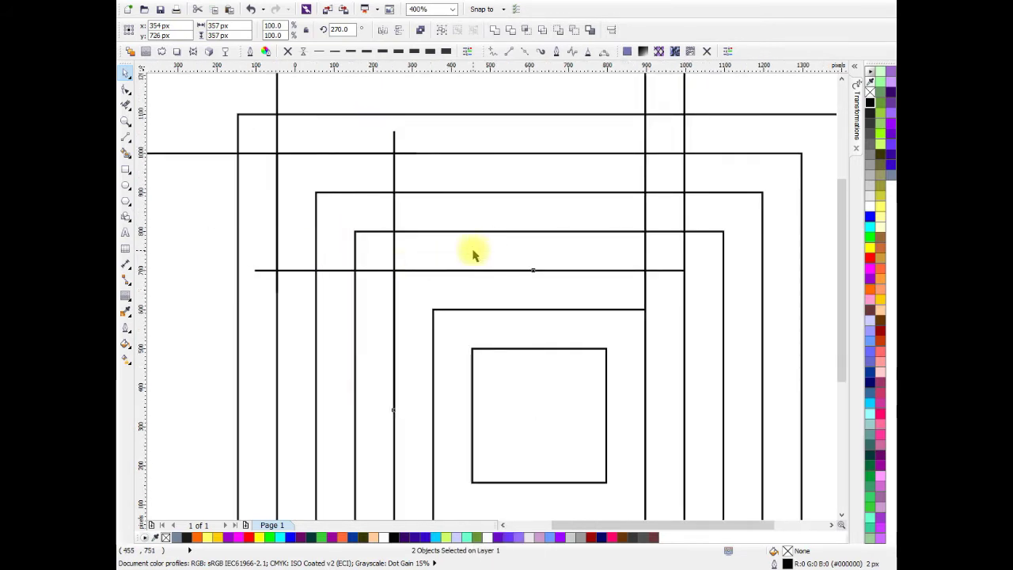
scroll(474, 254, "down", 1)
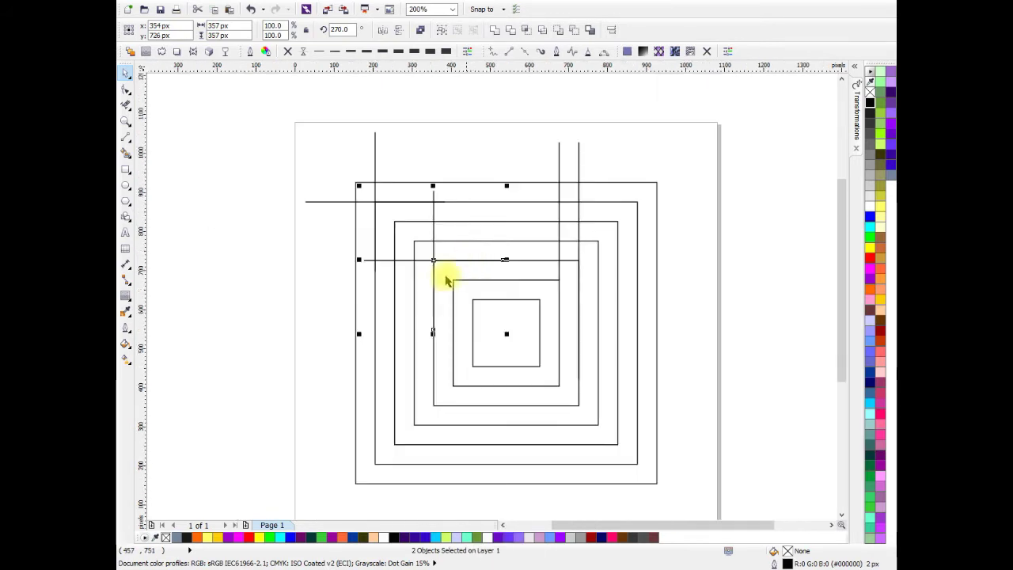
left_click(273, 309)
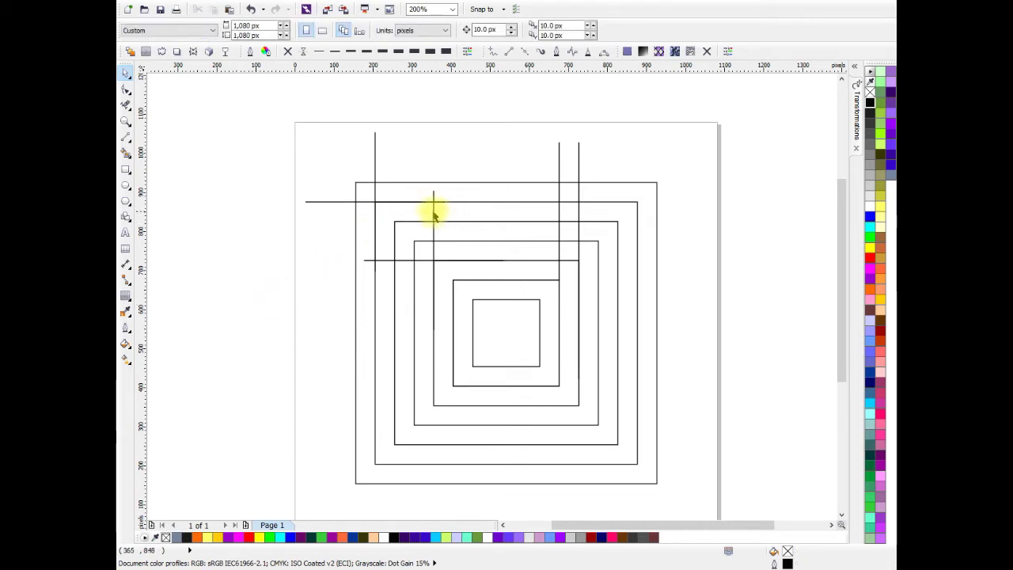
Stretch the vertical line at the third square's upper-left corner upward to about 443 px long.
left_click(433, 211)
left_click(433, 197)
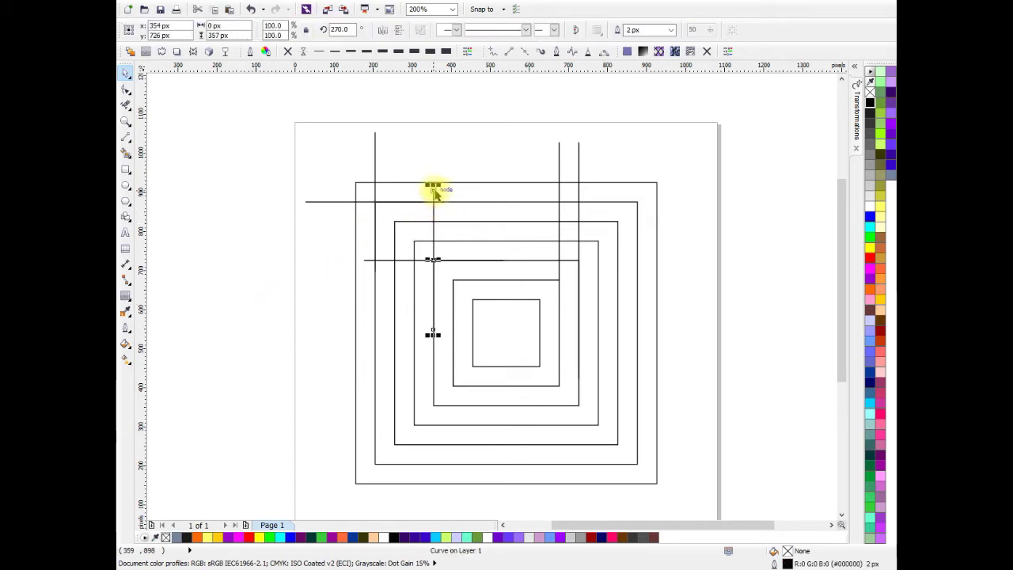
left_click_drag(435, 185, 432, 152)
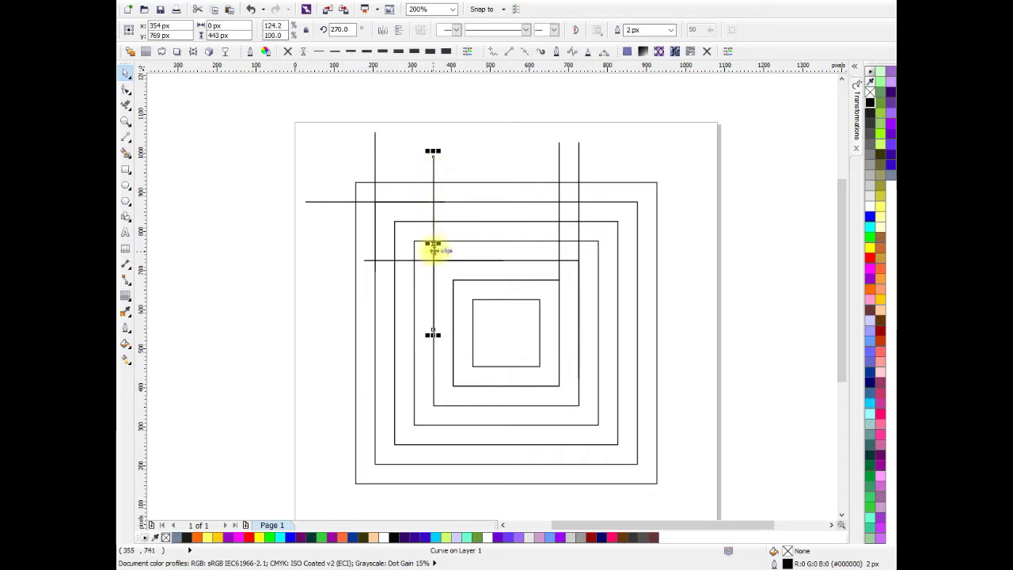
Copy the stretched vertical line onto the fourth square's upper-left corner and select the original line again.
left_click_drag(433, 243, 415, 239)
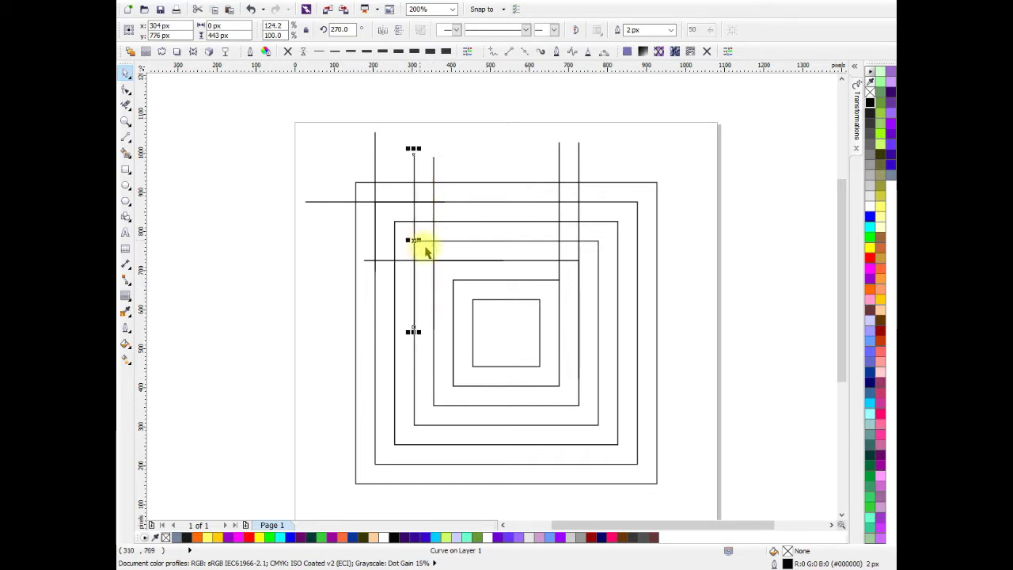
key("ctrl+z")
left_click(433, 164)
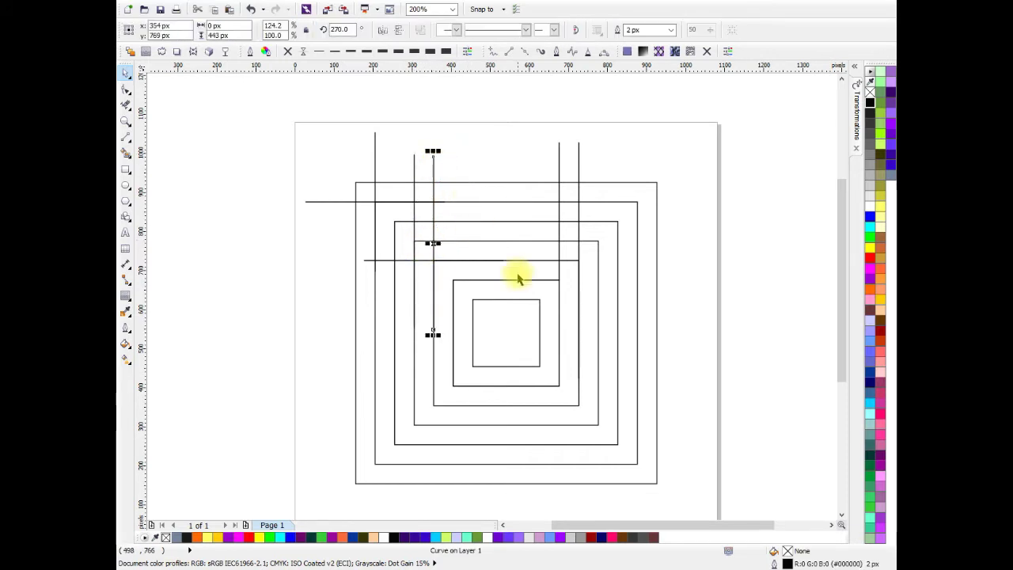
Copy the horizontal line from the sixth square's upper-left corner to the second square's lower-right corner, counting squares from the centre.
scroll(520, 271, "down", 1)
scroll(520, 271, "right", 1)
left_click(672, 272)
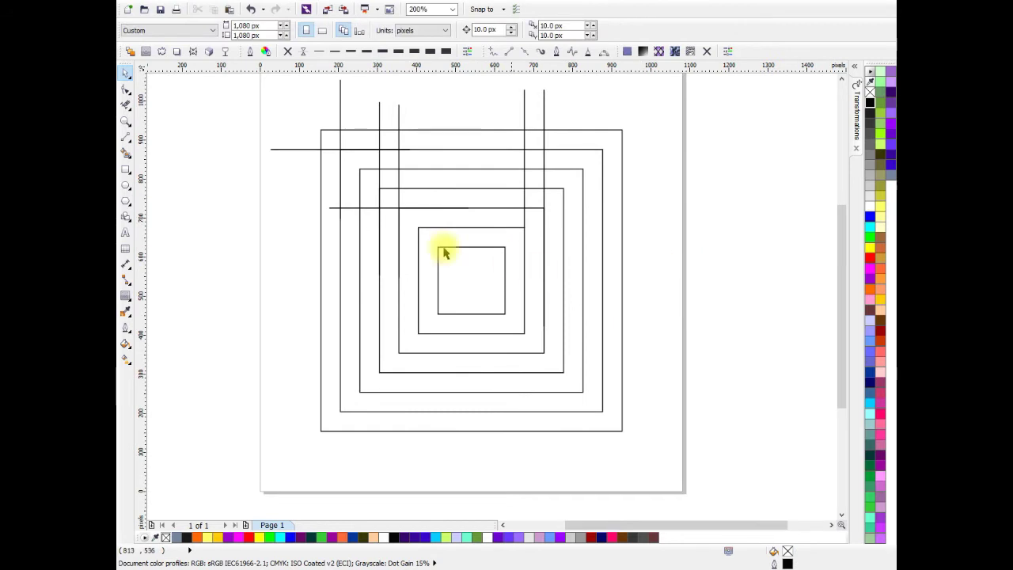
left_click(284, 148)
left_click_drag(338, 149, 523, 332)
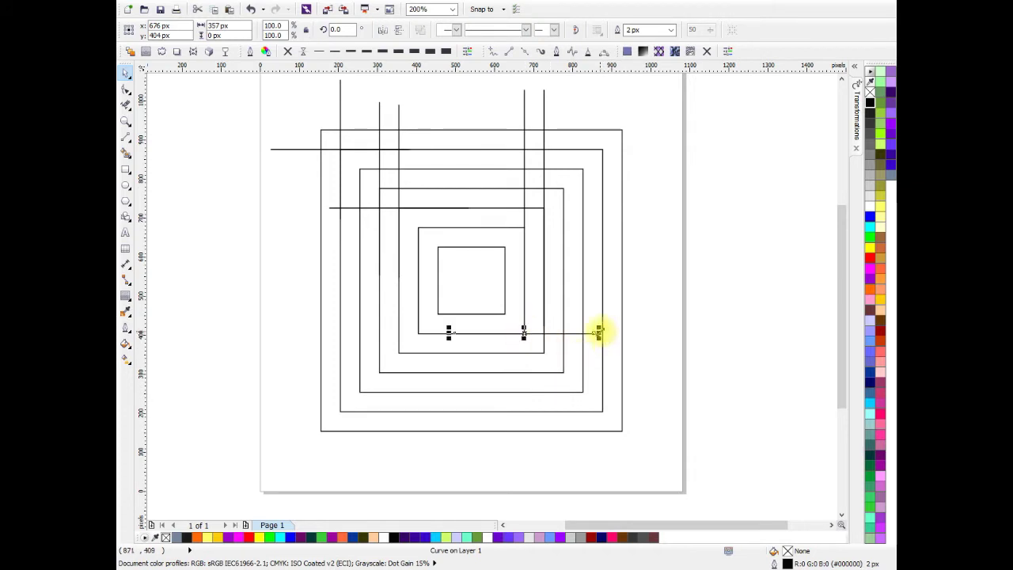
left_click(599, 332)
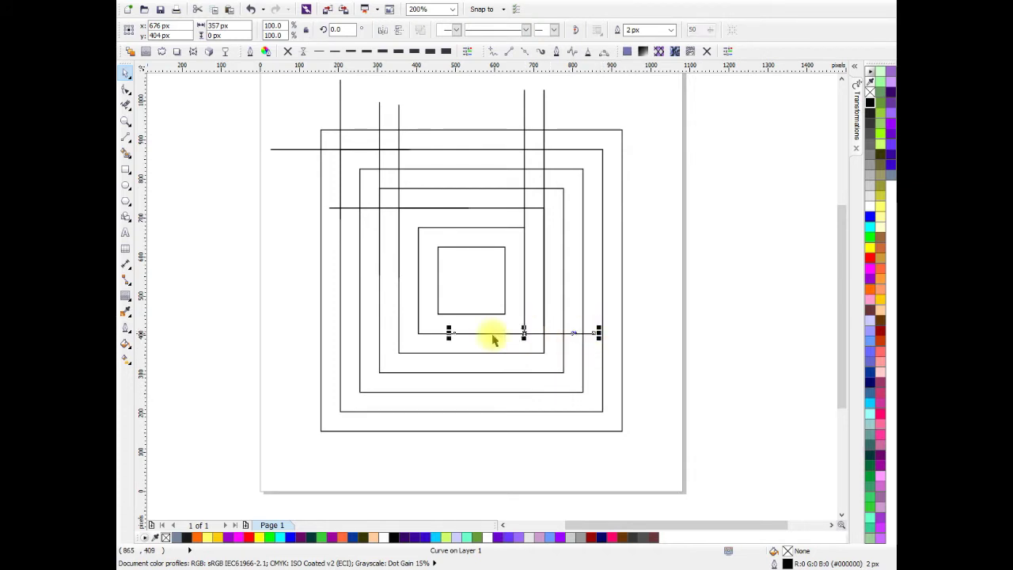
left_click(193, 237)
Draw a 100 px circle centred on the sixth square's upper-left corner.
scroll(455, 253, "down", 1)
scroll(462, 269, "up", 2)
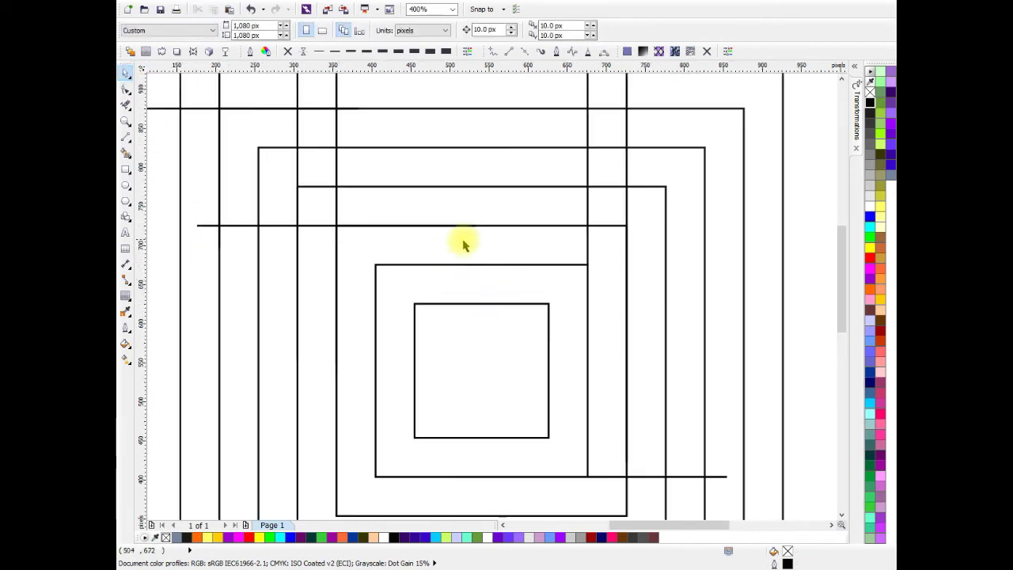
scroll(412, 274, "down", 1)
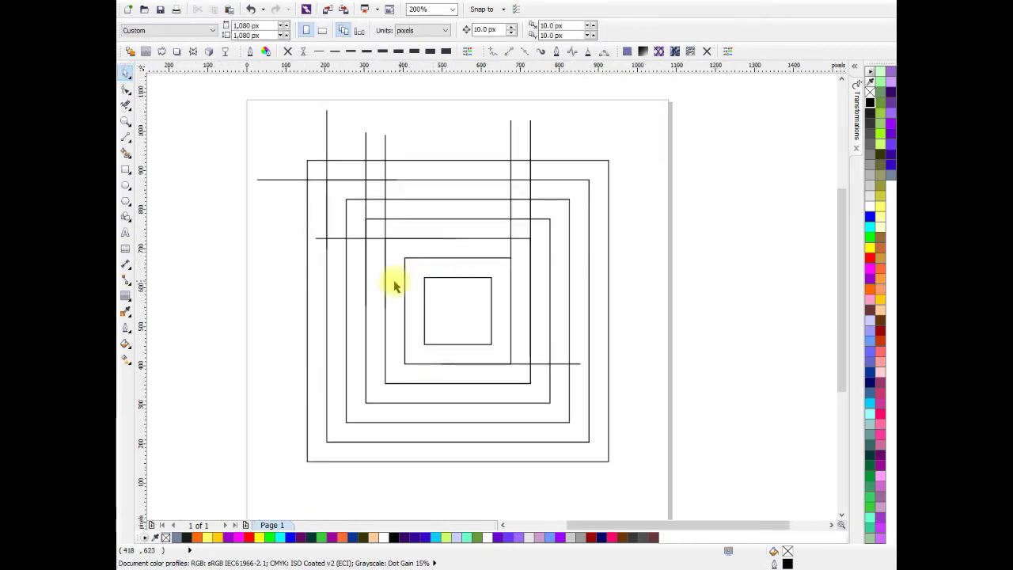
left_click(125, 184)
scroll(280, 165, "up", 1)
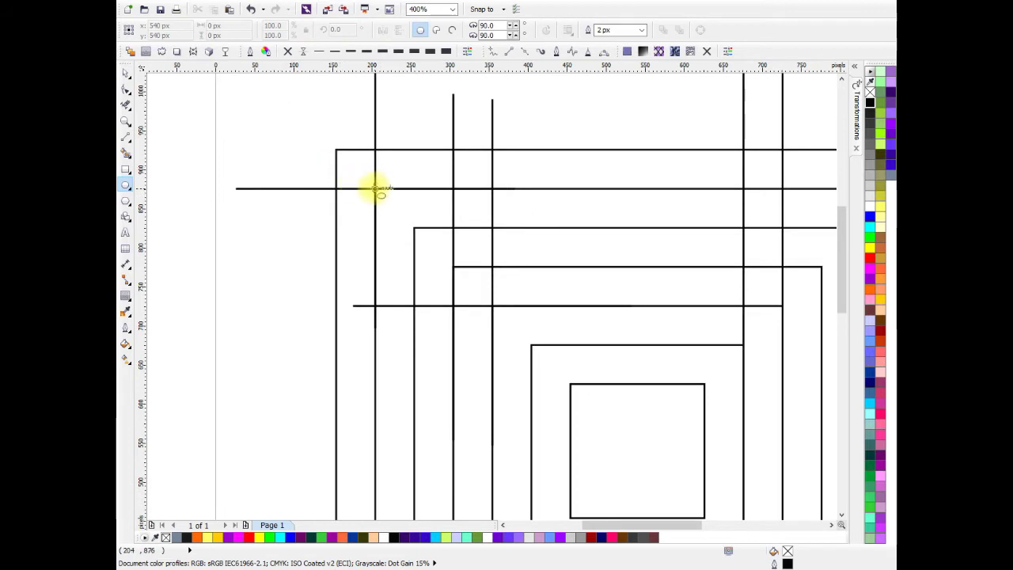
left_click_drag(375, 188, 414, 227)
left_click(126, 72)
Move the circle's centre to the fifth square's upper-left corner and add a concentric copy 200 px in diameter.
scroll(340, 213, "down", 3)
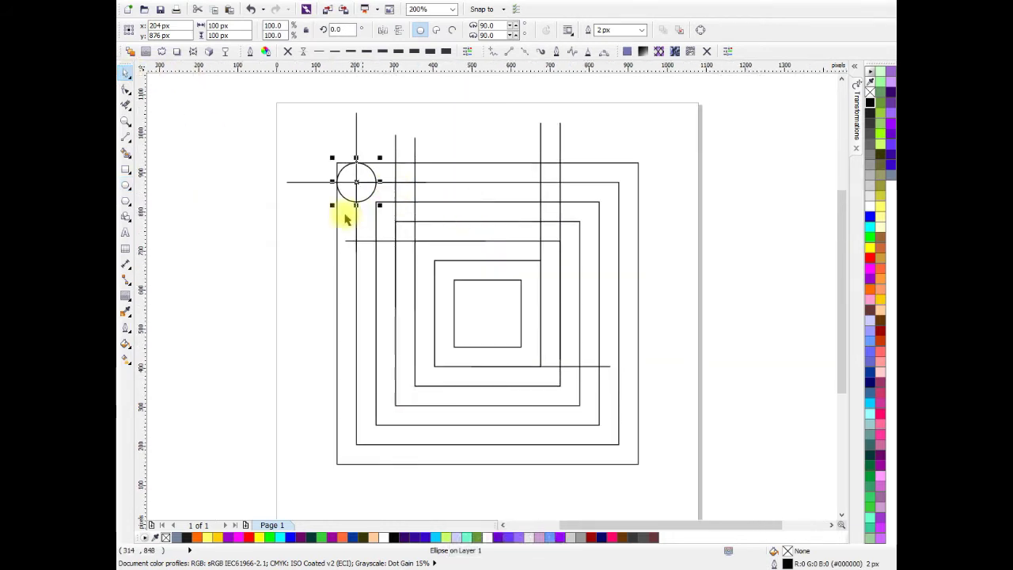
scroll(364, 190, "up", 3)
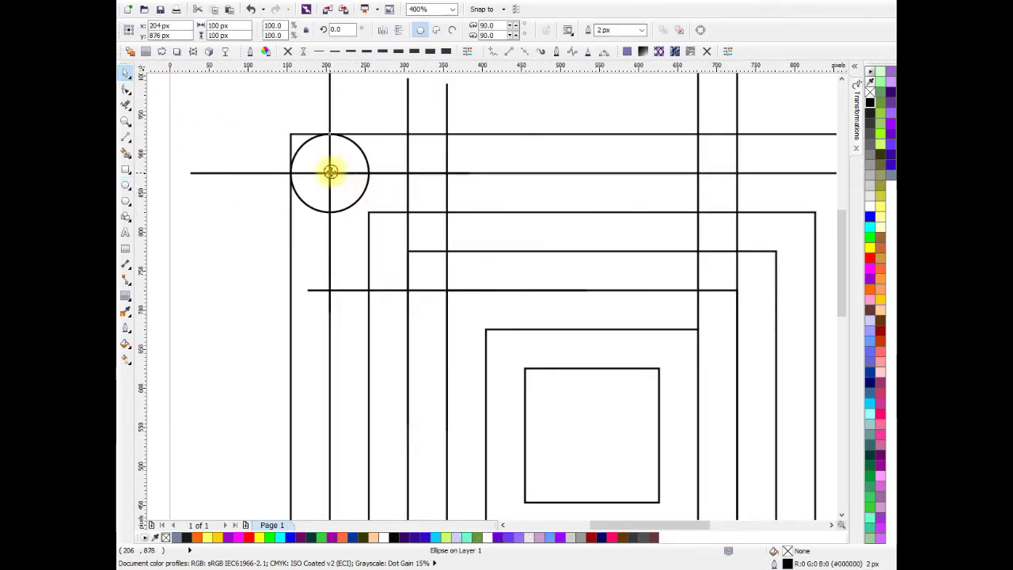
left_click_drag(331, 171, 368, 212)
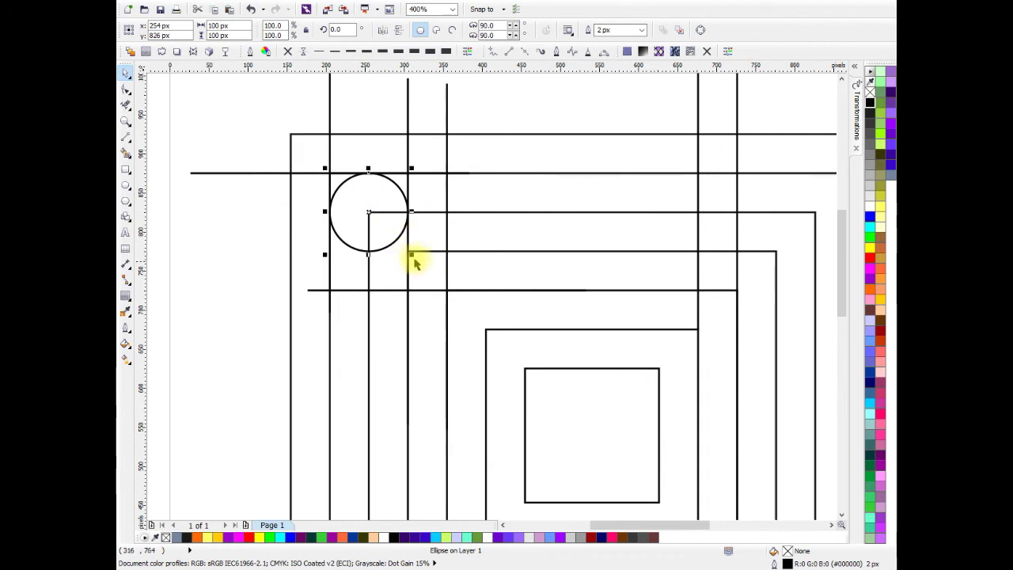
left_click_drag(413, 256, 452, 290)
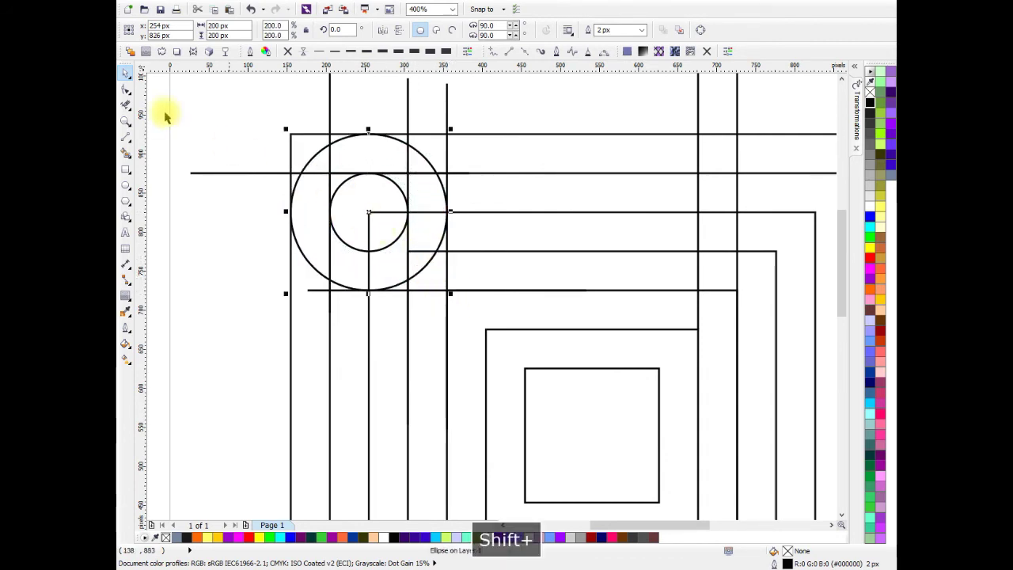
Move the 200 px and 100 px circles off the page to the empty area on its left.
scroll(333, 196, "down", 2)
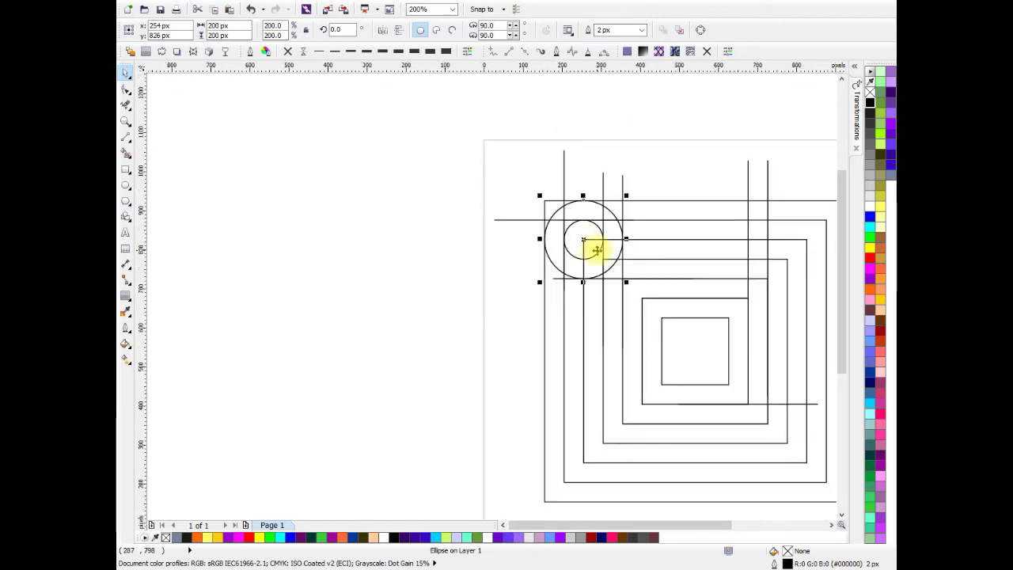
left_click_drag(584, 239, 330, 240)
left_click(378, 315)
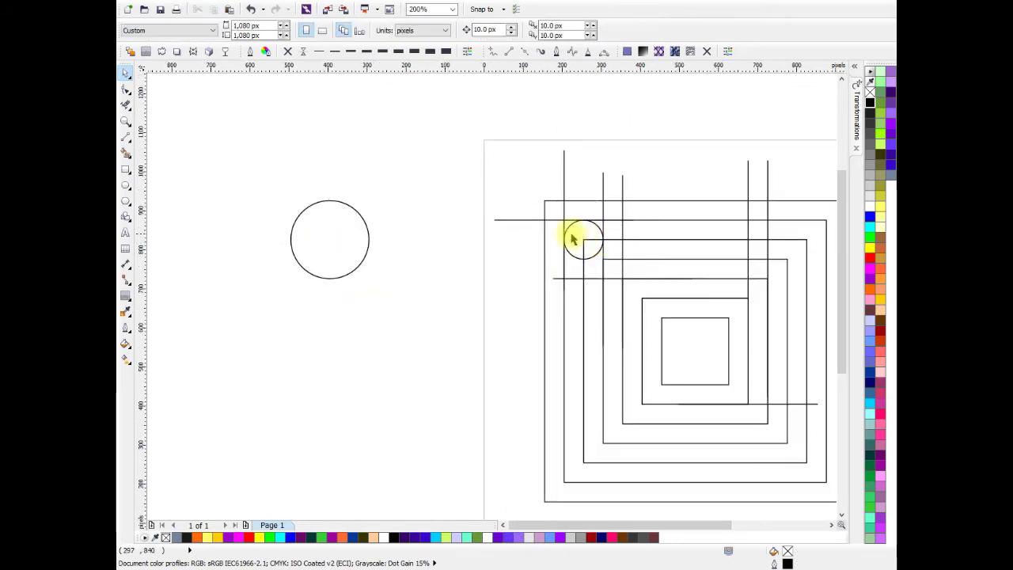
left_click(578, 238)
left_click(582, 235)
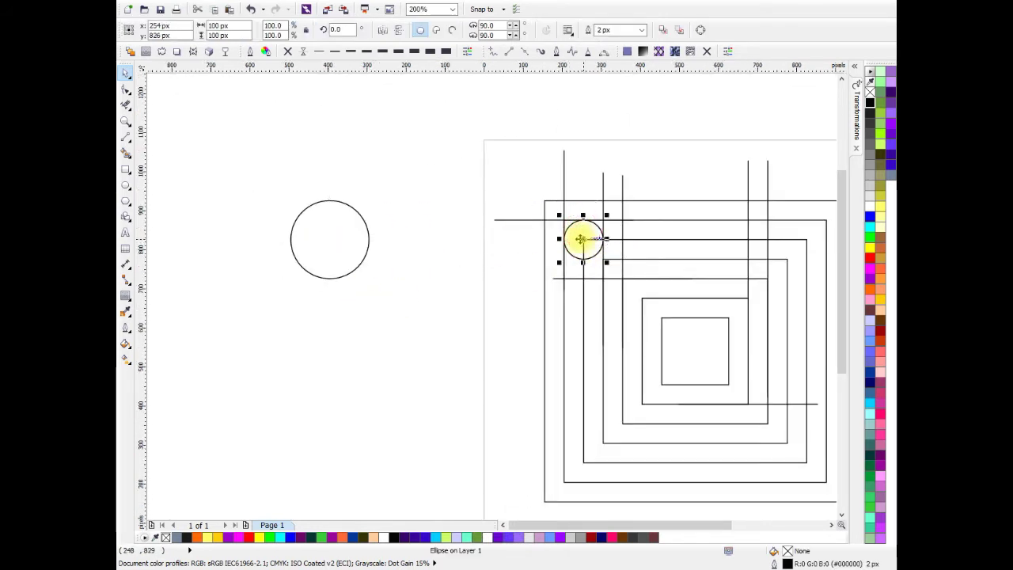
left_click_drag(580, 238, 431, 240)
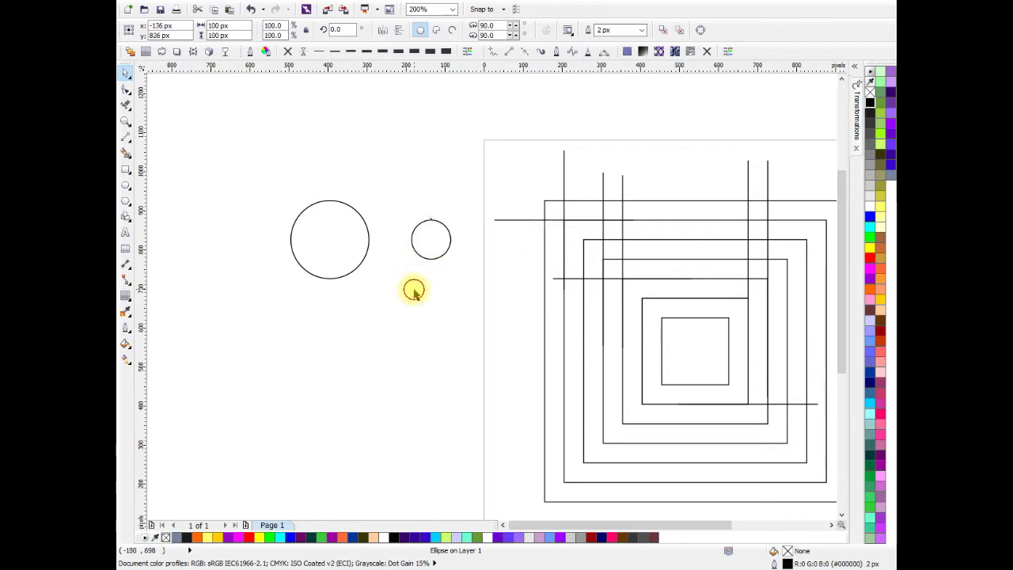
Align the small circle to the large one horizontally and vertically so they share one centre.
left_click(323, 249, "shift")
key("c")
key("e")
left_click(407, 317)
Convert the outlines of both concentric circles to objects.
left_click_drag(400, 164, 241, 304)
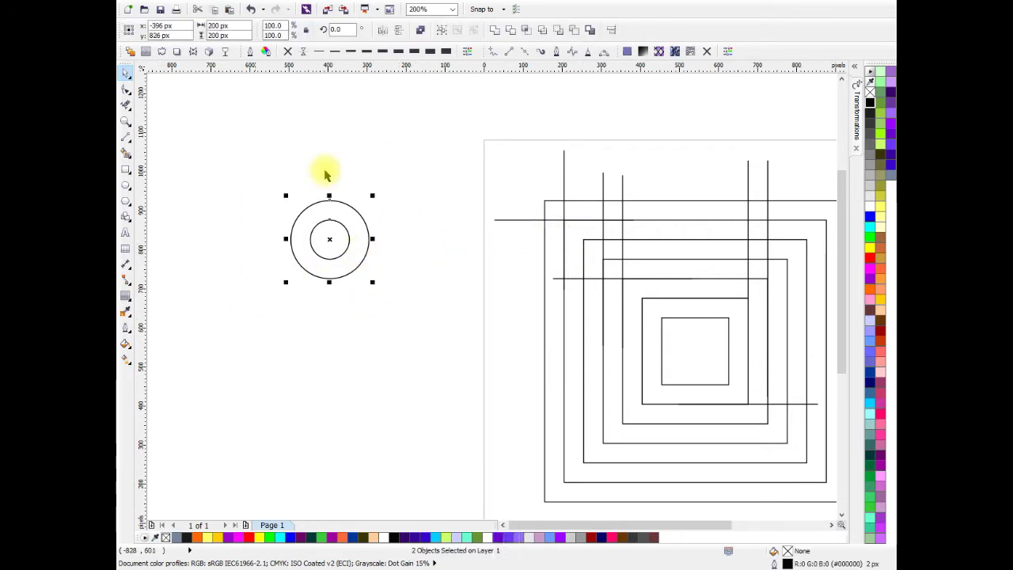
left_click(291, 3)
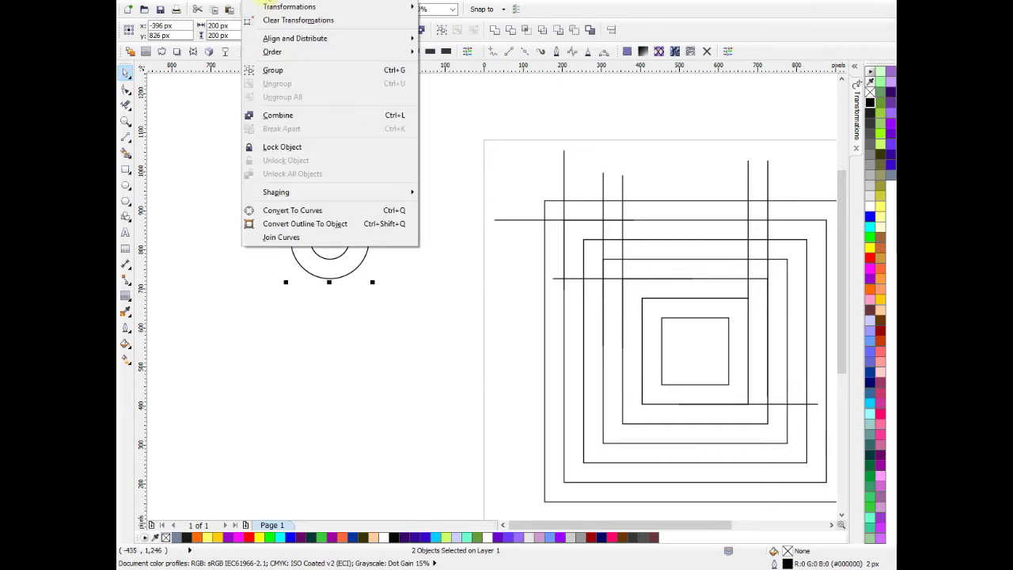
left_click(387, 224)
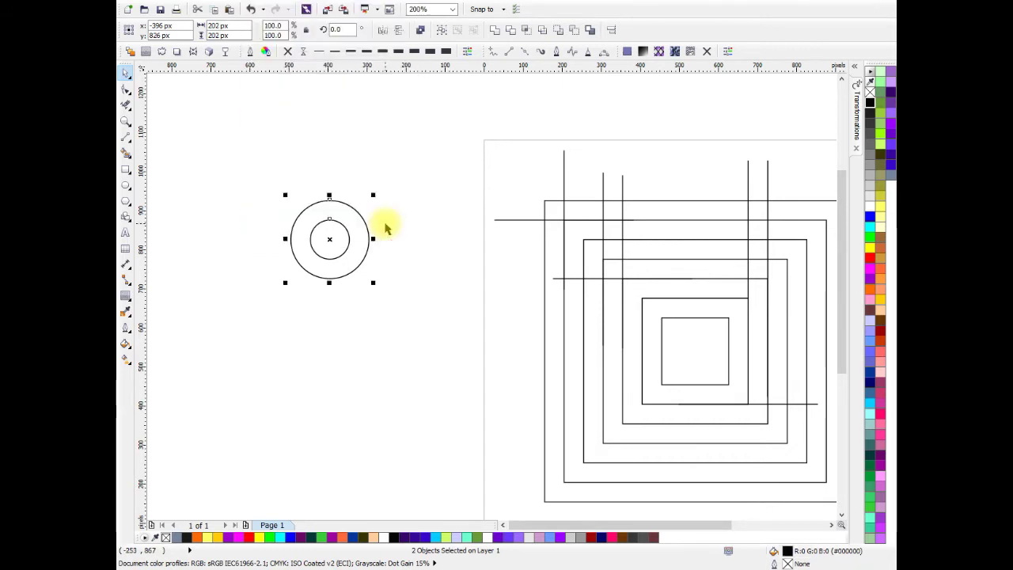
left_click(398, 267)
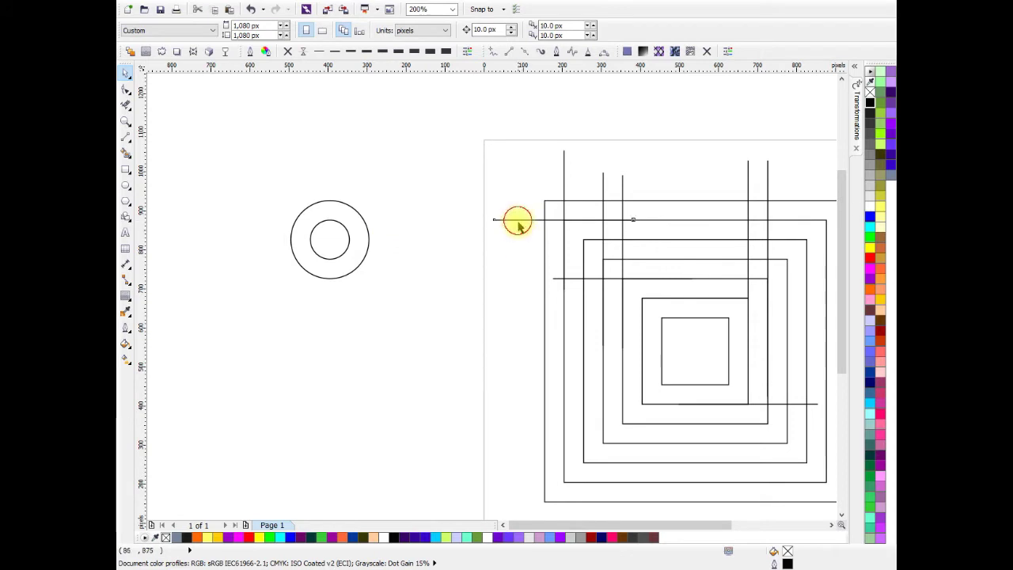
Copy the horizontal line from the sixth square's upper-left corner to the rings and centre it on them.
left_click_drag(518, 222, 277, 304)
scroll(321, 290, "up", 1)
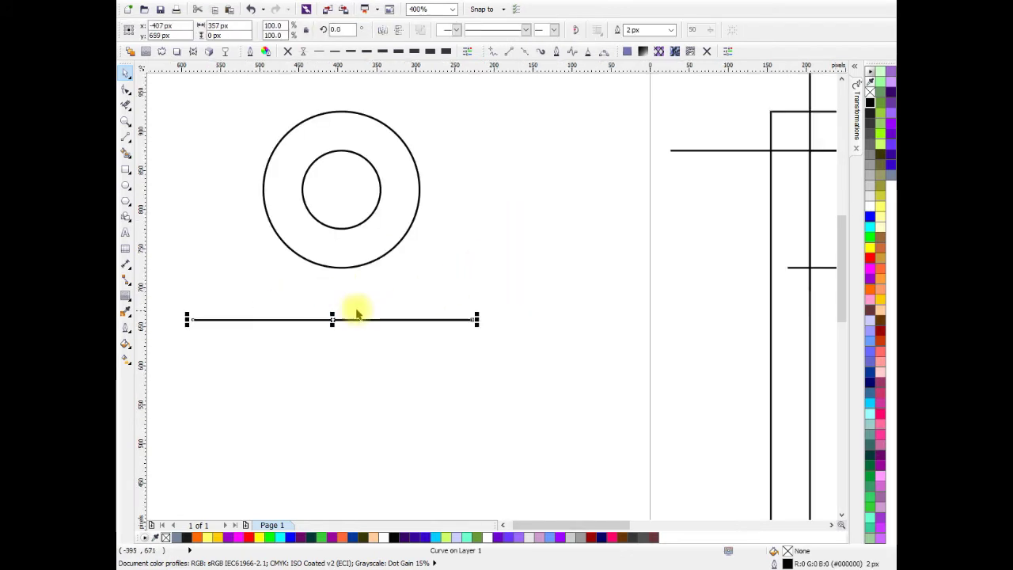
left_click(409, 294, "shift")
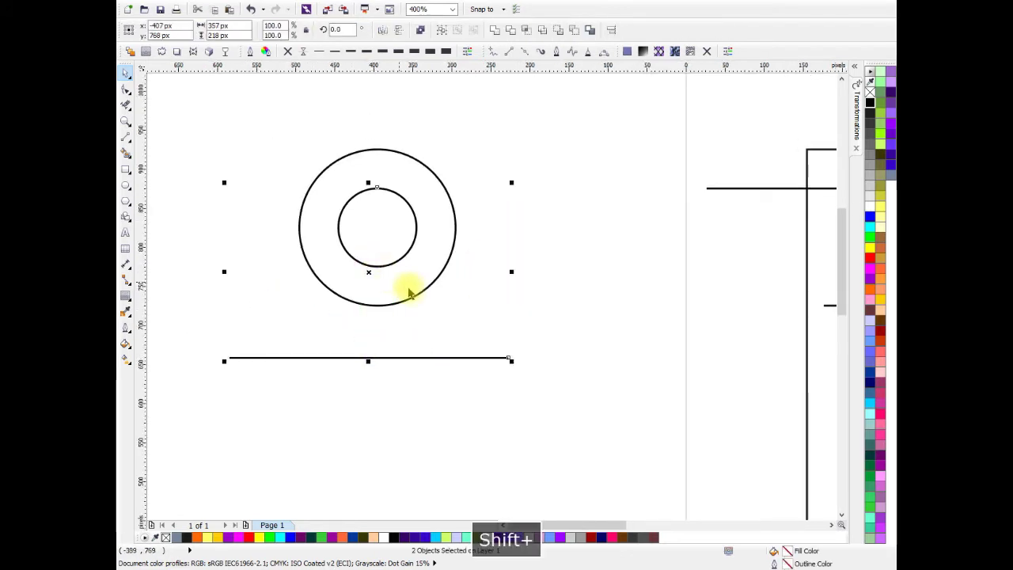
key("c")
key("e")
left_click(389, 238)
Trim the inner ring and the outer ring with the horizontal line.
left_click(382, 227)
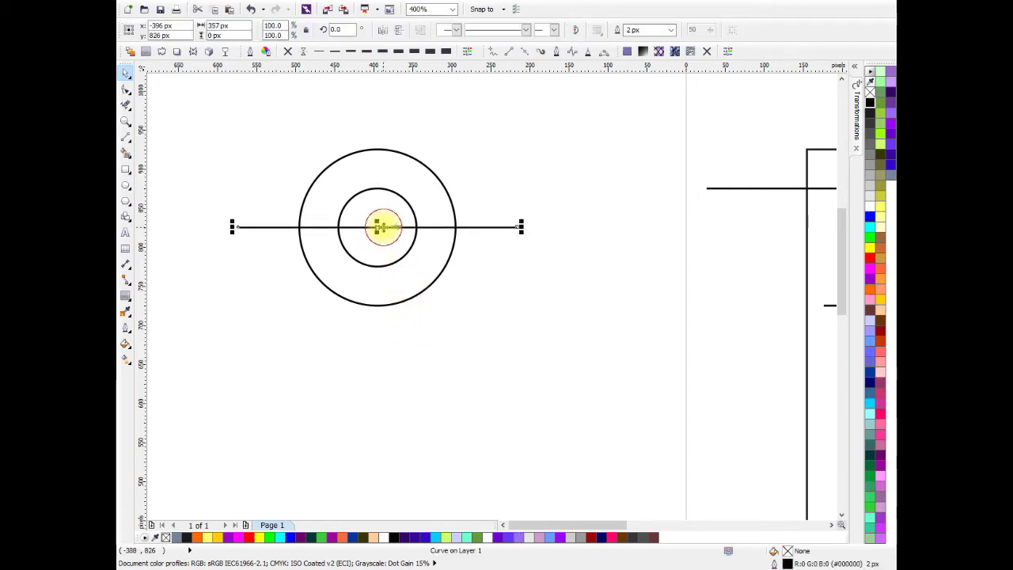
left_click(401, 209, "shift")
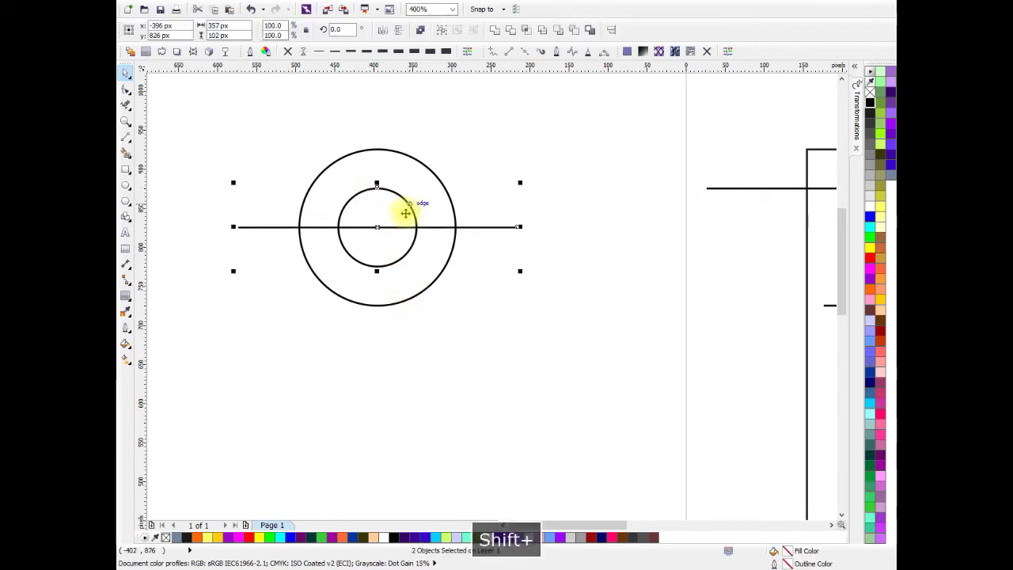
left_click(510, 30)
left_click(469, 234)
left_click(469, 229)
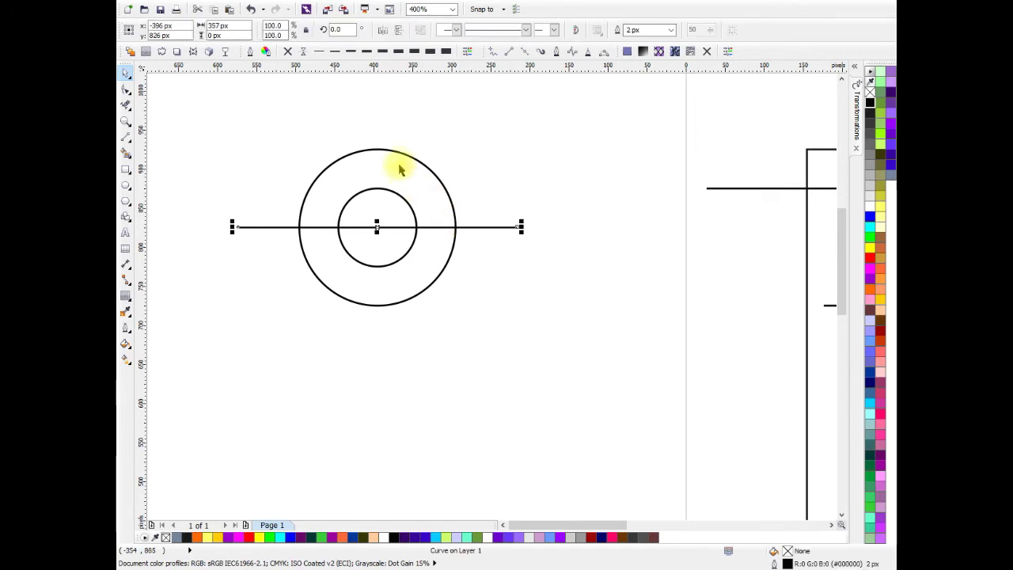
left_click(388, 154, "shift")
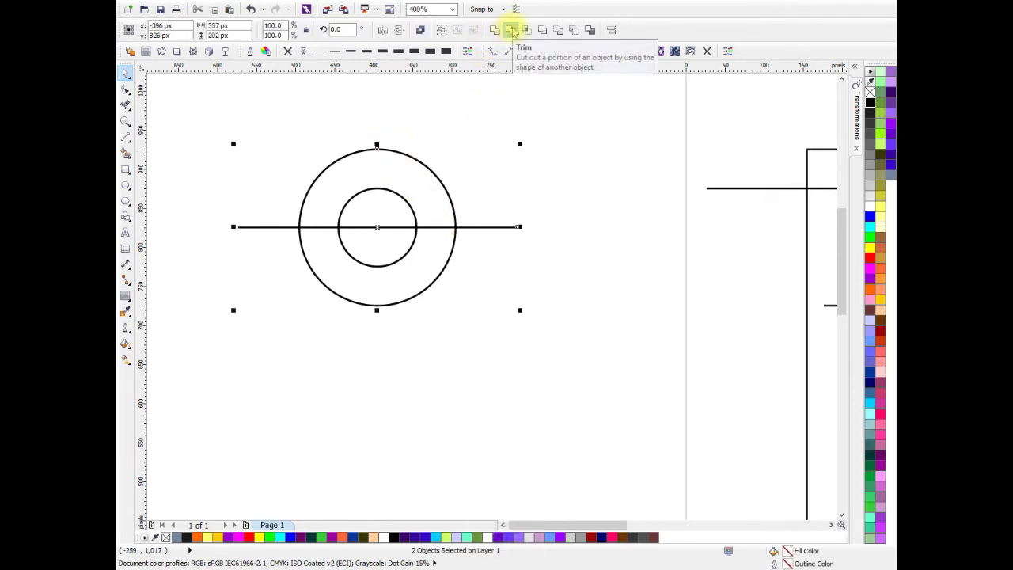
left_click(511, 30)
Add a copy of the line rotated to vertical through the rings' centre and trim the inner ring with it.
left_click(510, 229)
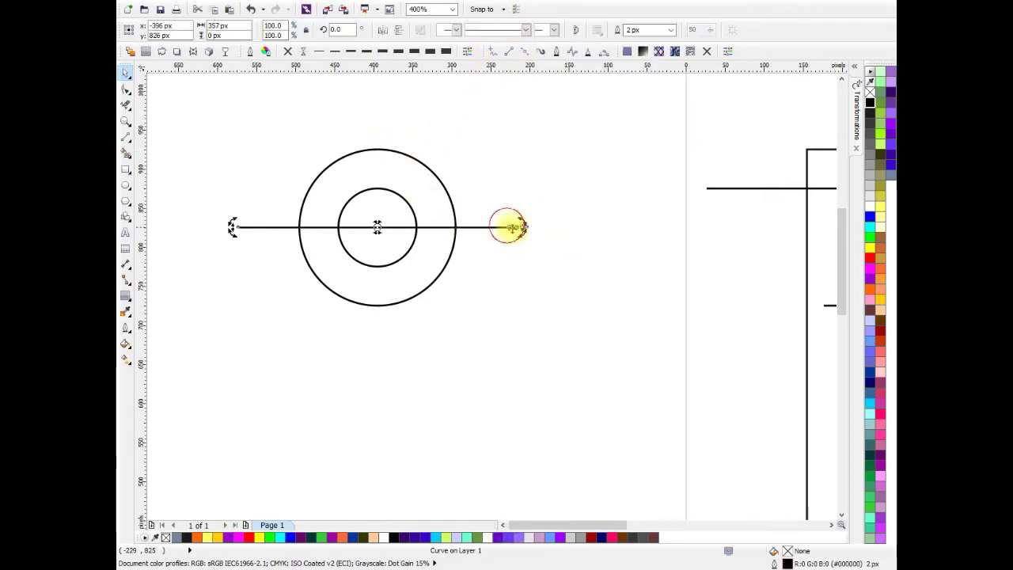
left_click_drag(513, 228, 365, 351)
left_click(375, 169)
left_click(392, 191)
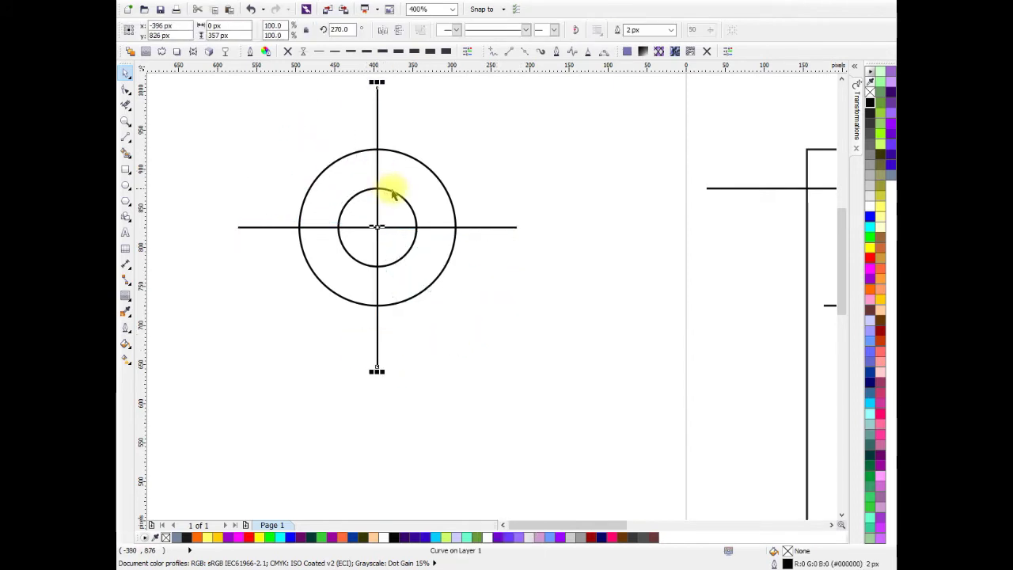
left_click(394, 194, "shift")
left_click(511, 30)
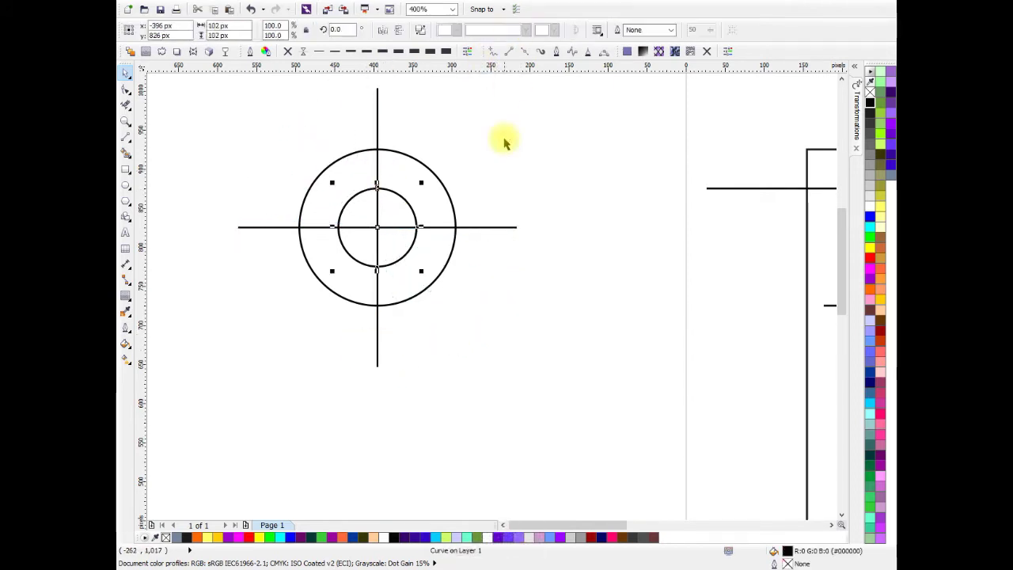
Trim the outer ring with the vertical line.
left_click(397, 142)
left_click(378, 133)
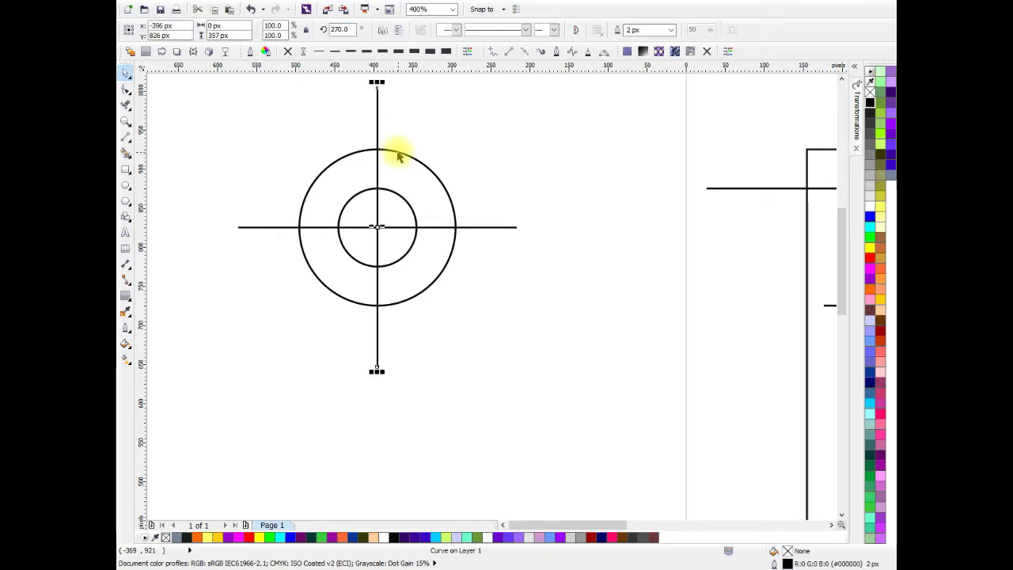
left_click(424, 156, "shift")
left_click(512, 33)
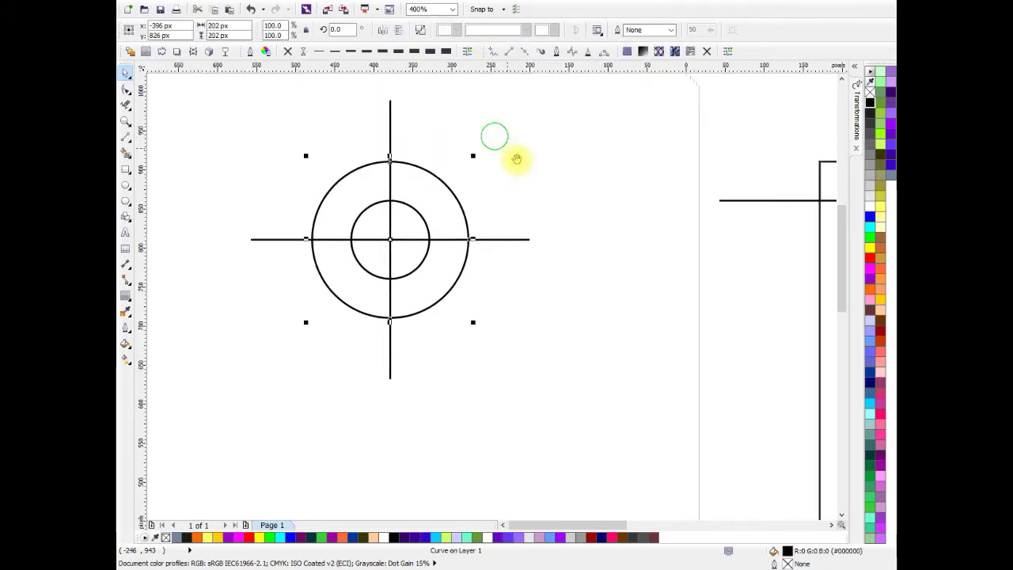
Break the trimmed inner and outer rings apart into separate quarter arcs.
key("Escape")
left_click_drag(375, 277, 503, 360)
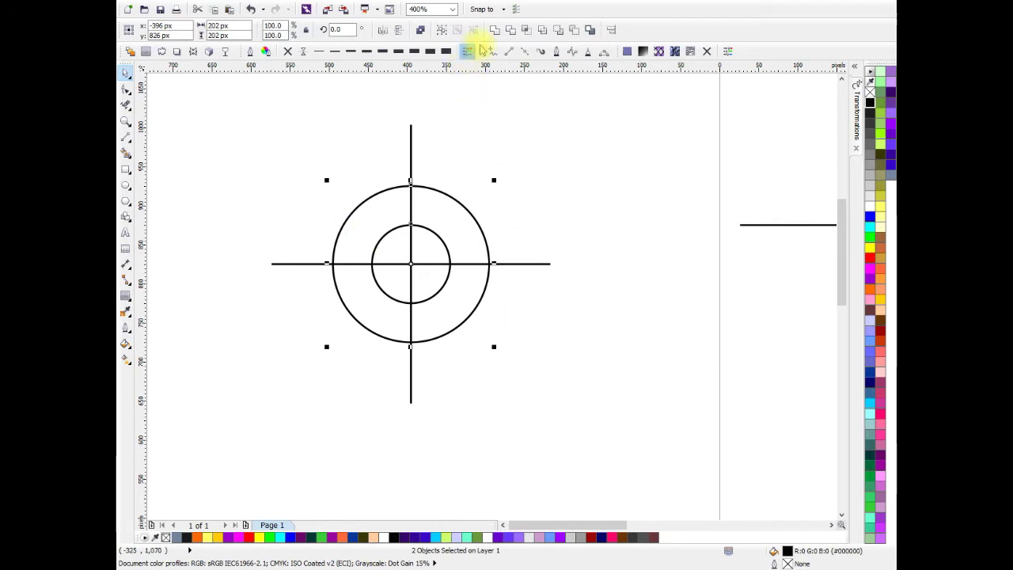
left_click(533, 159)
left_click(431, 229)
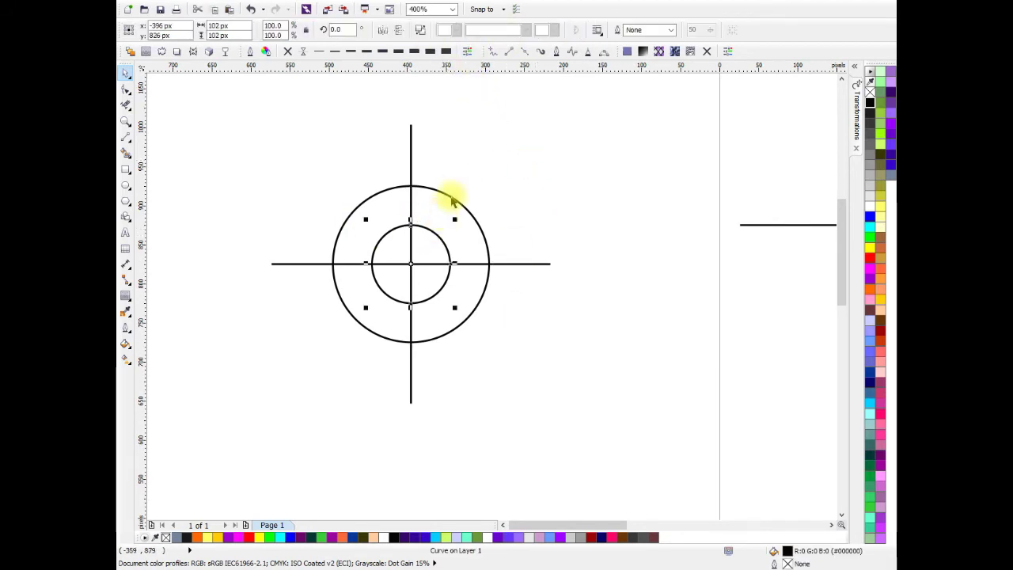
left_click(422, 30)
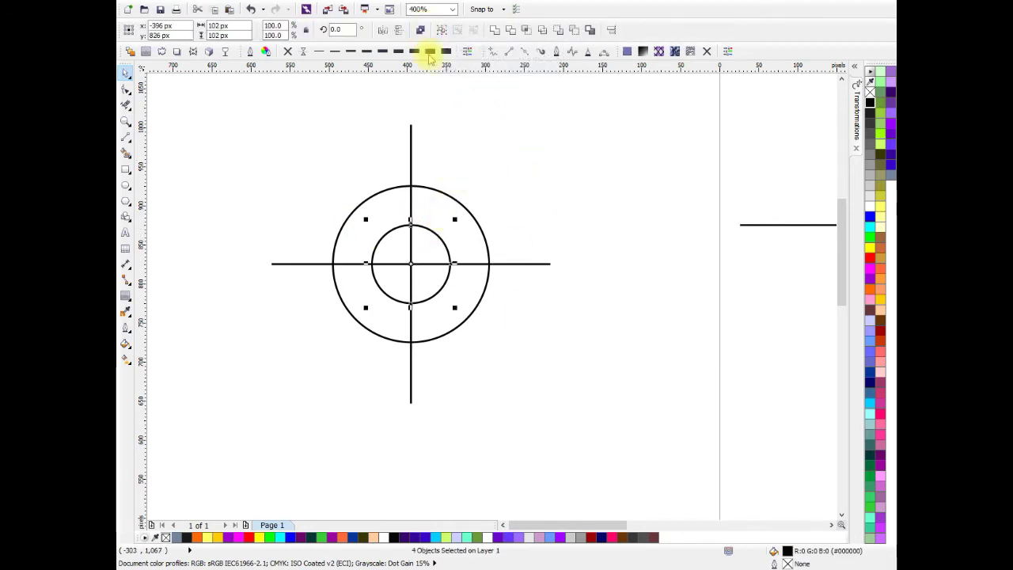
left_click(505, 245)
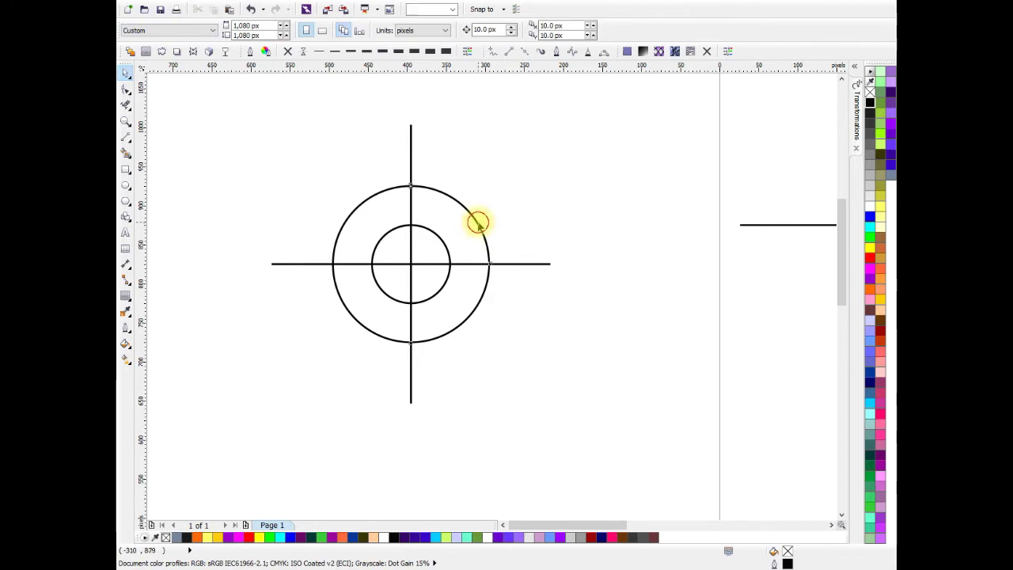
left_click(478, 224)
left_click(552, 215)
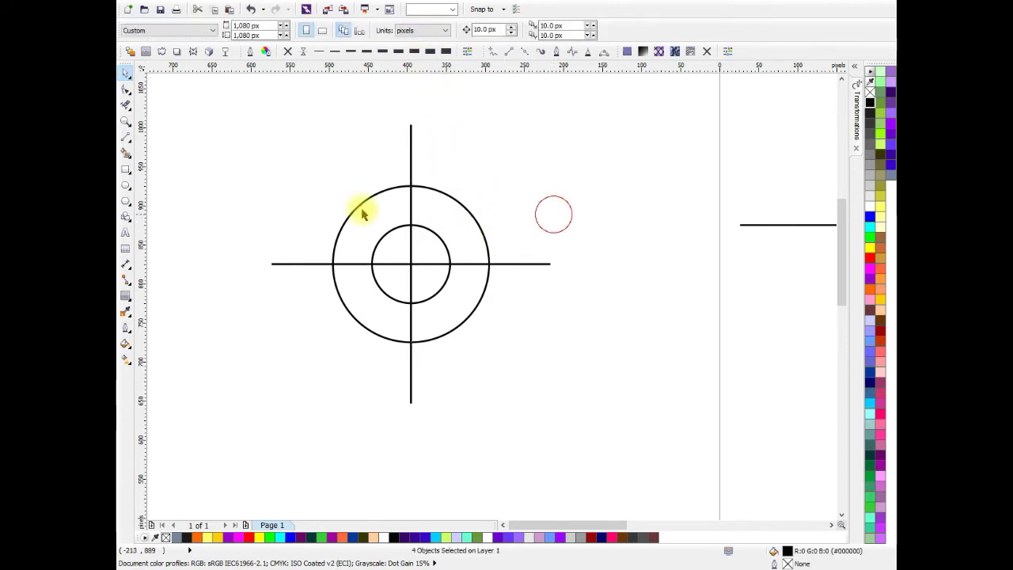
Move the upper-left quarter arcs of both rings together to the empty space beside the concentric squares.
left_click_drag(277, 163, 501, 302)
scroll(501, 302, "up", 1)
scroll(310, 176, "down", 1)
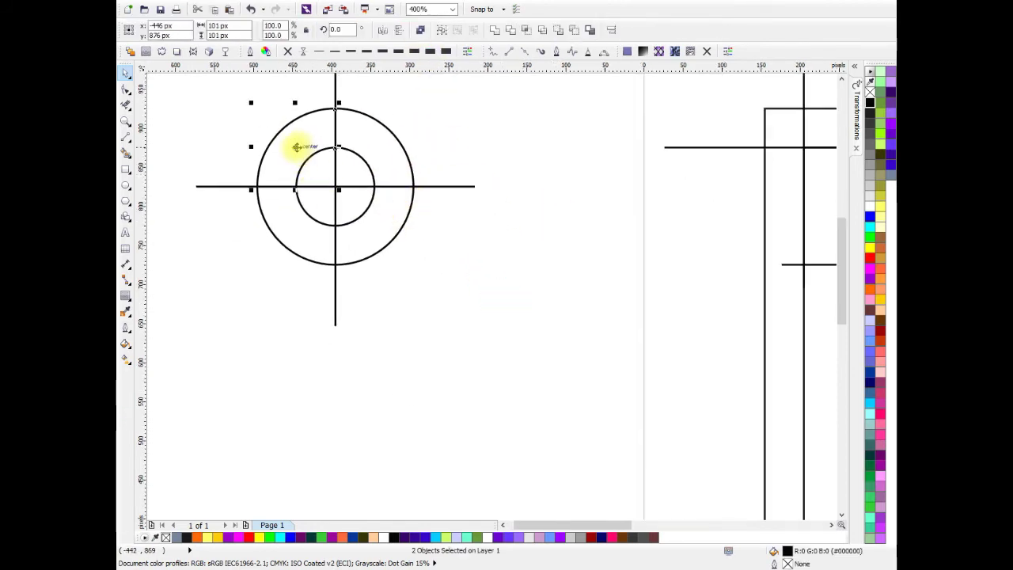
left_click_drag(296, 150, 580, 163)
scroll(444, 229, "right", 3)
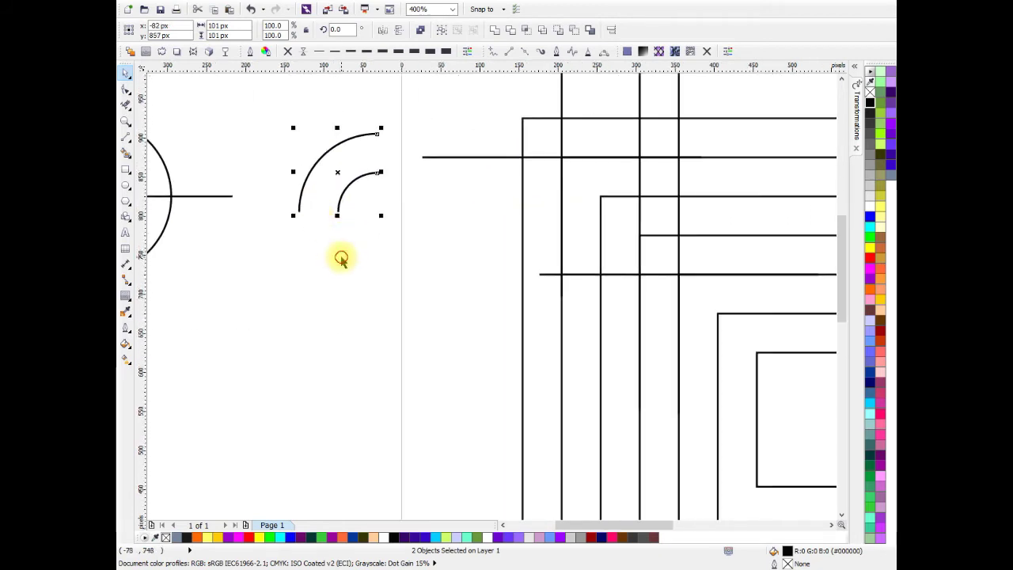
left_click(341, 261)
left_click_drag(445, 297, 391, 301)
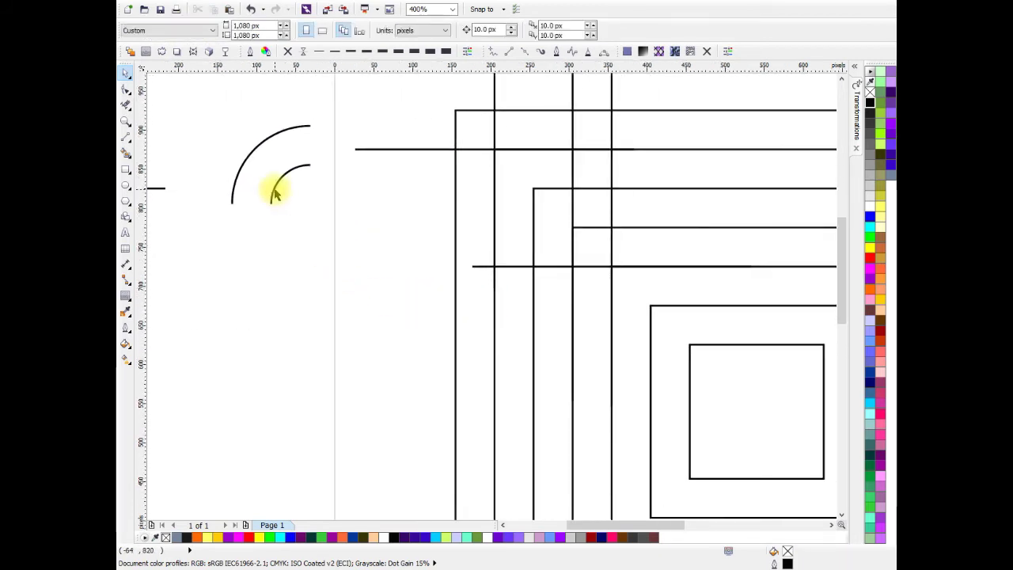
Move the small quarter arc into the squares' upper-left corner, joining the third square's left edge to the fourth square's top edge.
left_click(271, 200)
left_click_drag(269, 205, 535, 264)
scroll(573, 227, "up", 3)
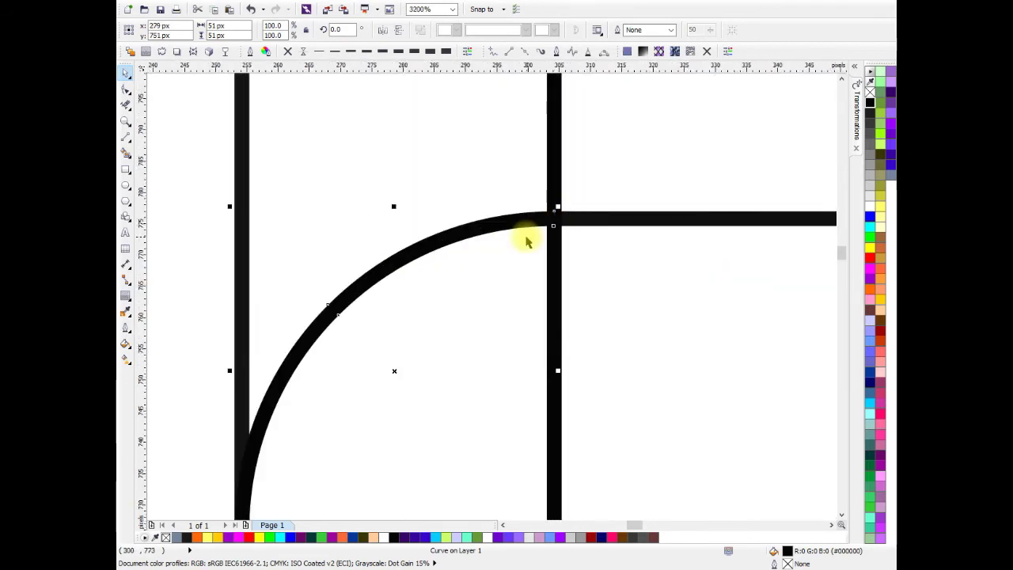
scroll(528, 241, "down", 3)
left_click(214, 245)
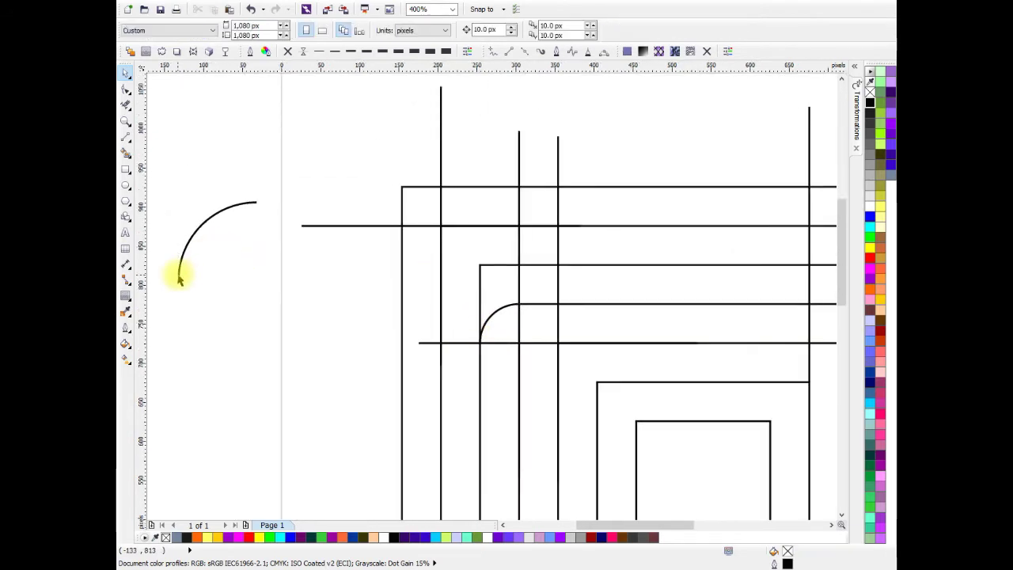
Place a copy of the large quarter arc across the third square's upper-left corner, ending at the vertical line through its top edge.
left_click(177, 277)
left_click(286, 245)
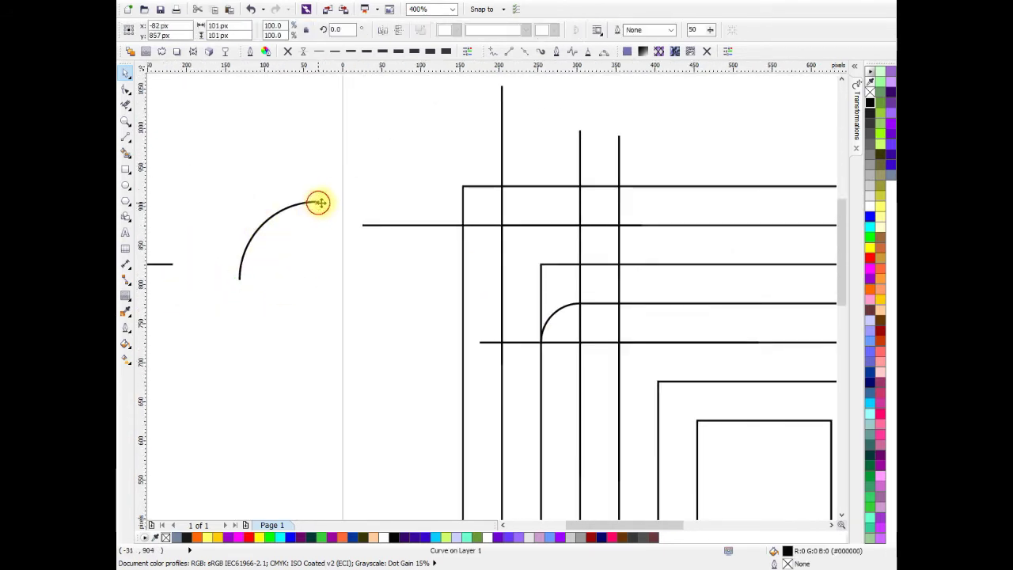
left_click_drag(318, 204, 591, 265)
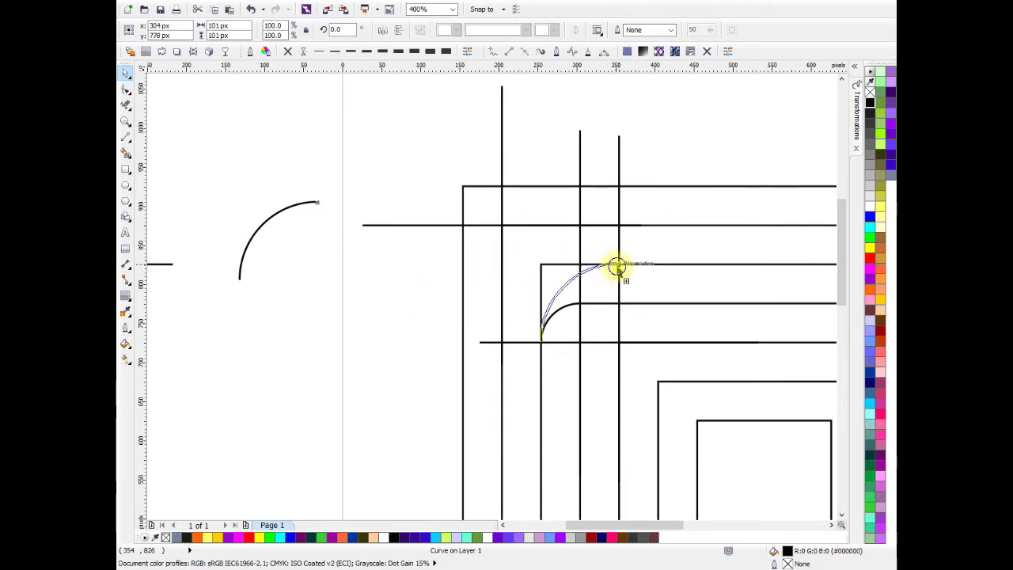
left_click_drag(616, 266, 618, 264)
left_click(275, 322)
Nudge the large arc's copy to a centre of 304, 776 px so both ends align with the square's edges and lines.
scroll(635, 283, "up", 2)
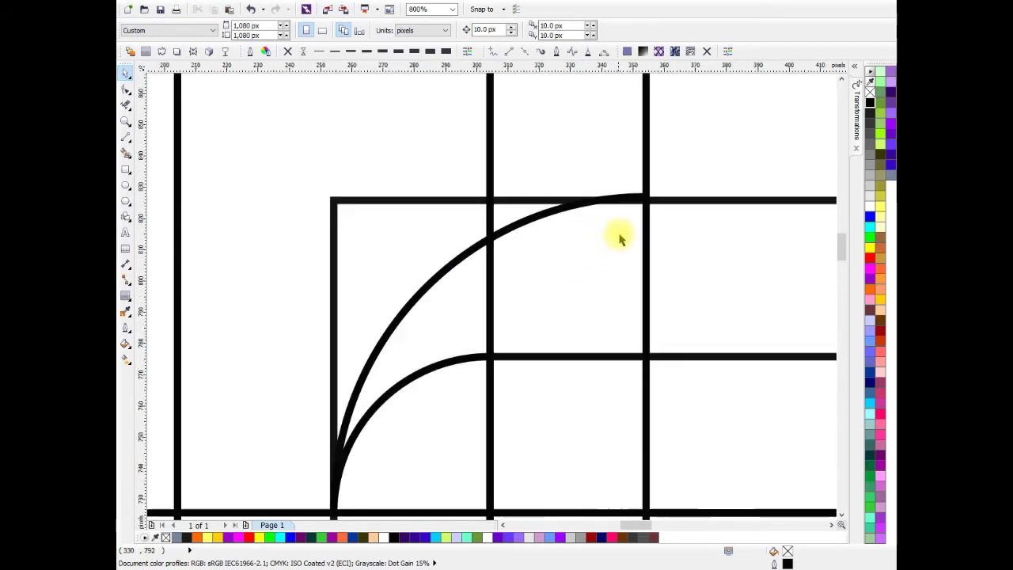
scroll(662, 192, "up", 1)
left_click(411, 254)
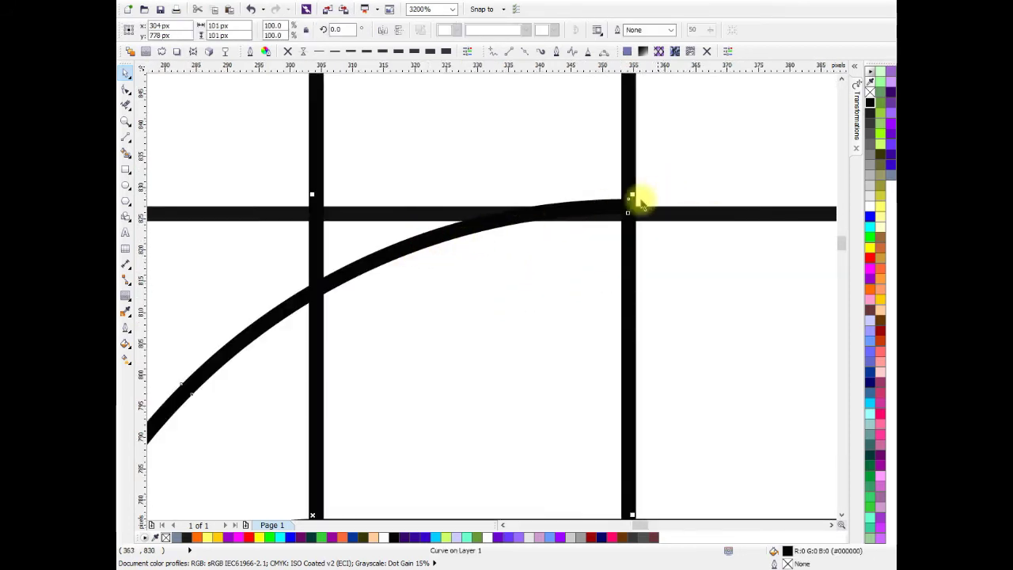
scroll(633, 199, "up", 3)
mouse_move(469, 223)
left_mouse_down()
mouse_move(491, 237)
mouse_move(502, 289)
left_mouse_up()
scroll(518, 274, "down", 5)
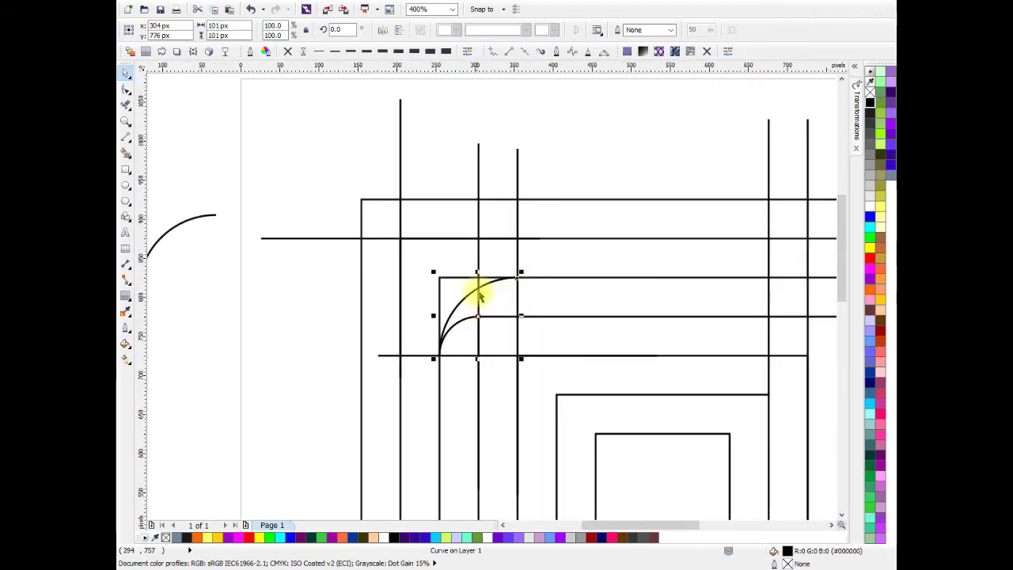
scroll(455, 270, "up", 4)
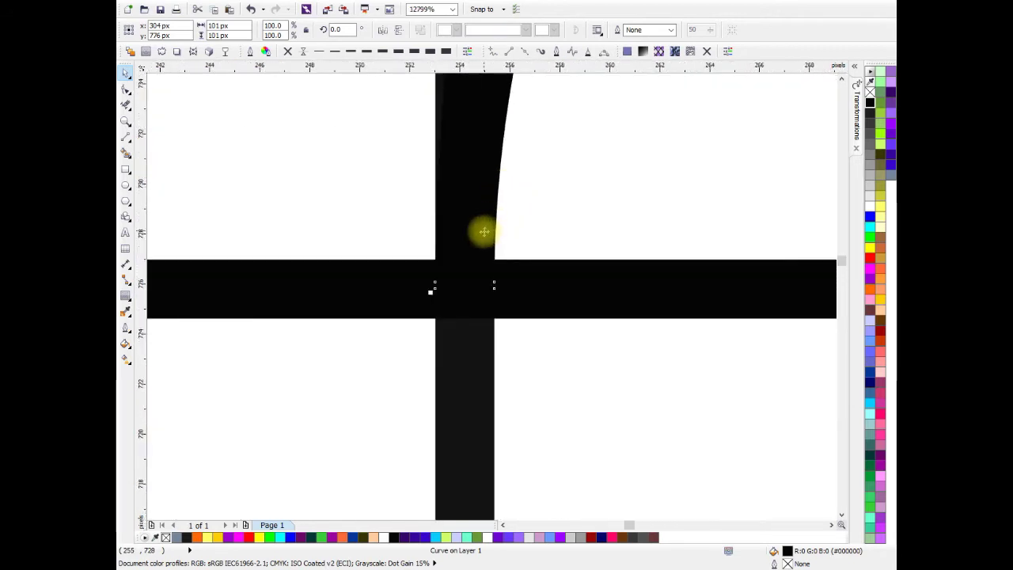
scroll(483, 225, "down", 3)
scroll(507, 209, "down", 1)
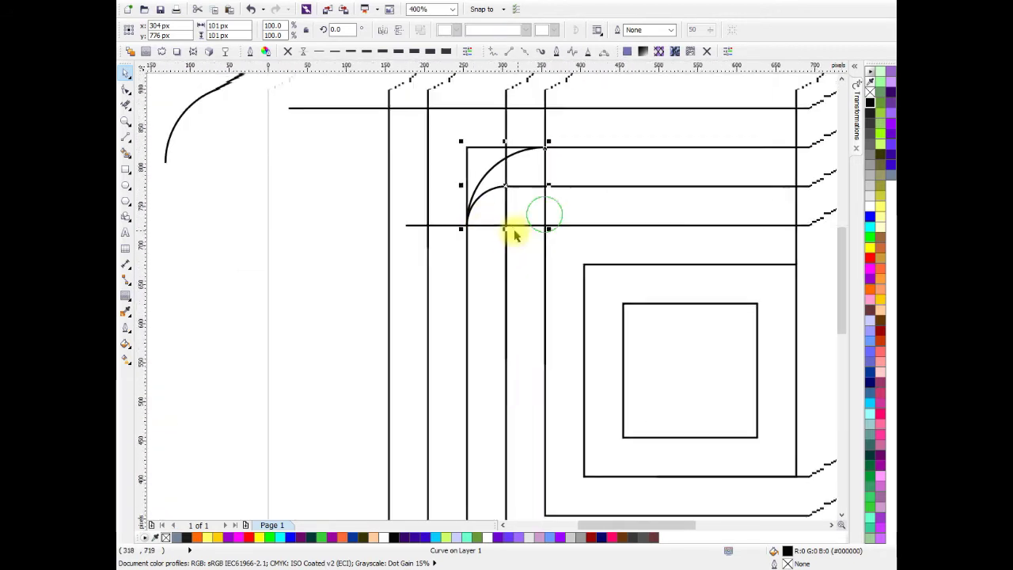
left_click(285, 220)
Copy the small and large corner arcs together so their lower ends start at the large arc's upper end.
scroll(558, 158, "up", 3)
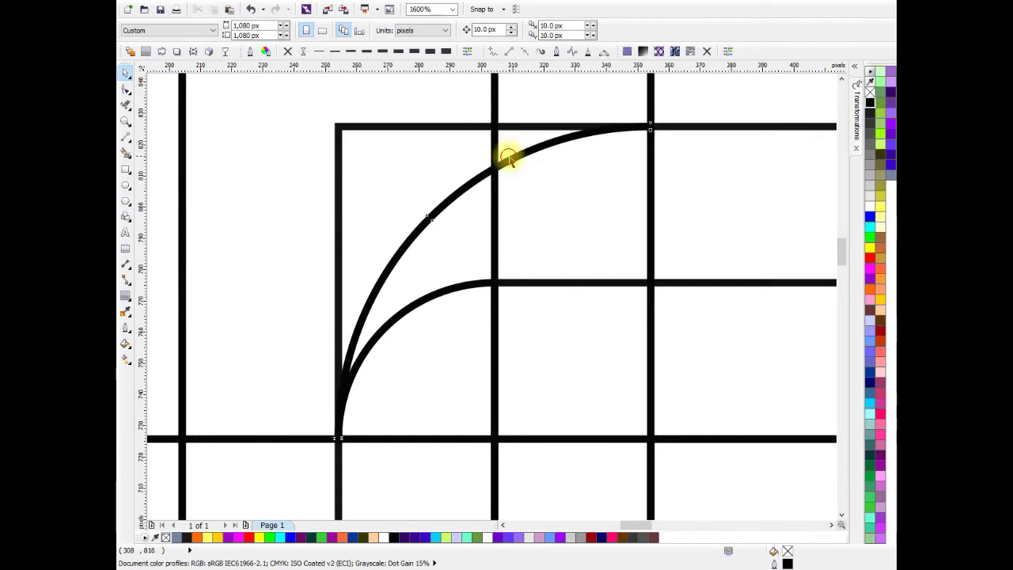
left_click(509, 159)
left_click(453, 291, "shift")
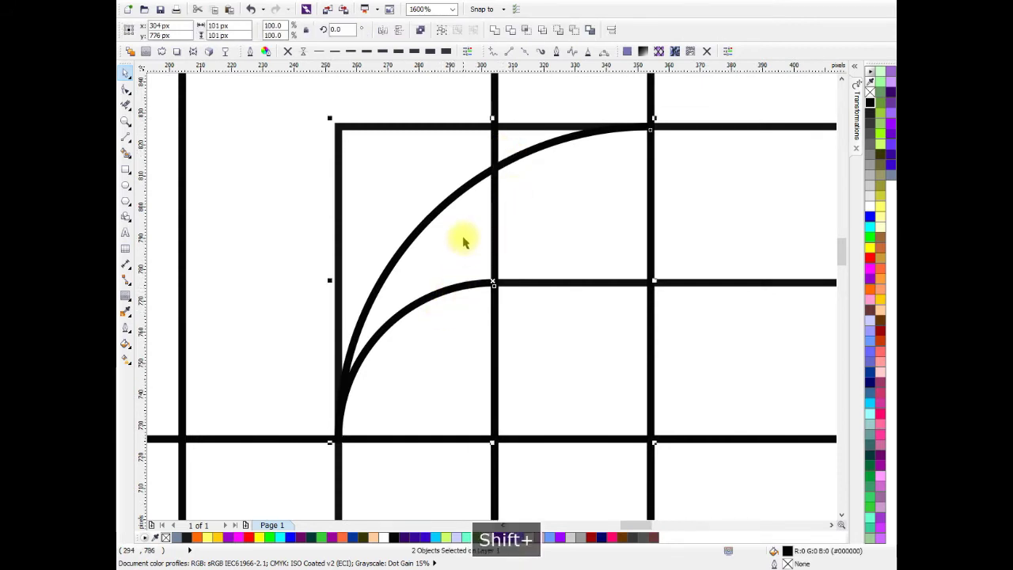
scroll(465, 242, "down", 1)
left_click_drag(455, 278, 538, 181)
scroll(555, 182, "up", 3)
scroll(538, 180, "down", 3)
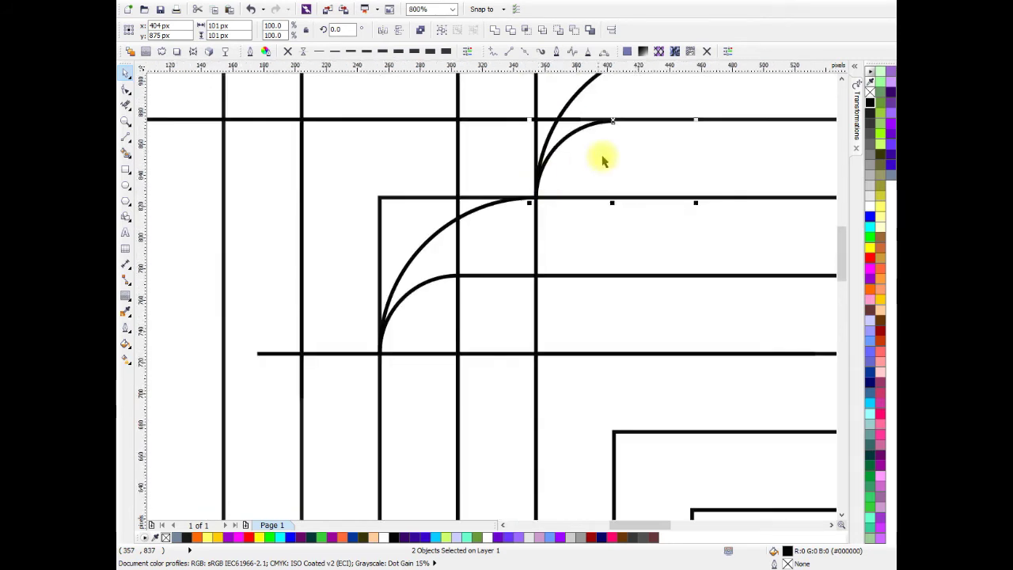
Nudge the copied arc pair up to a vertical centre of 876 px, aligning its ends with the two outermost top edges.
scroll(619, 173, "up", 1)
scroll(649, 192, "up", 2)
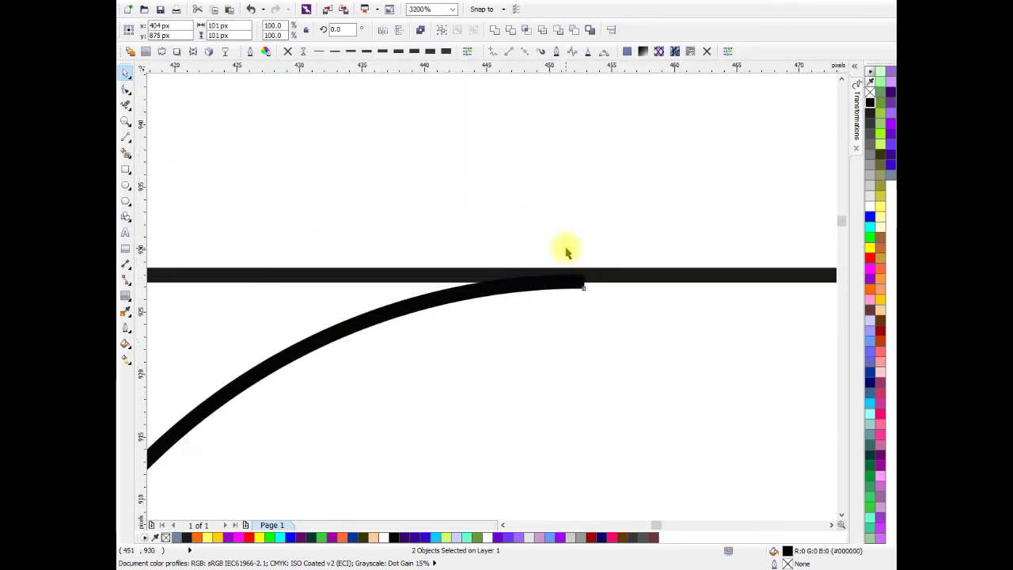
scroll(603, 301, "up", 2)
left_click_drag(593, 317, 593, 279)
scroll(593, 328, "down", 5)
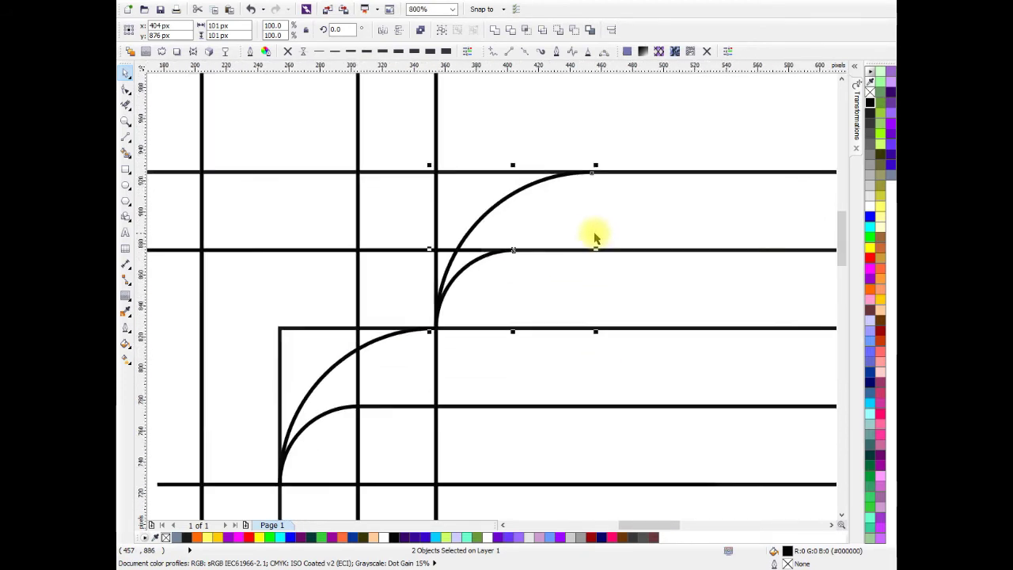
scroll(595, 238, "down", 1)
left_click(577, 113)
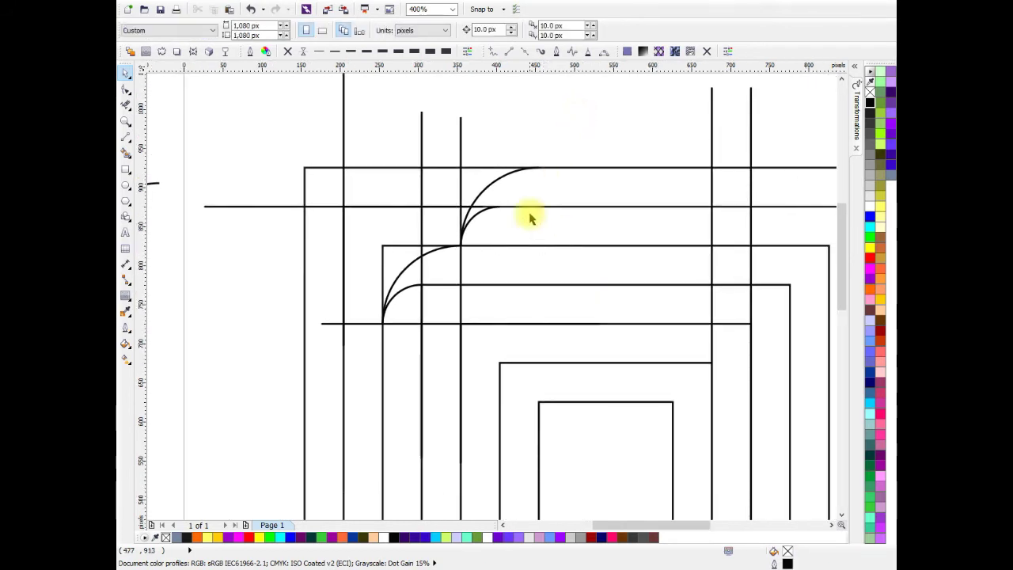
left_click(125, 105)
scroll(478, 220, "up", 1)
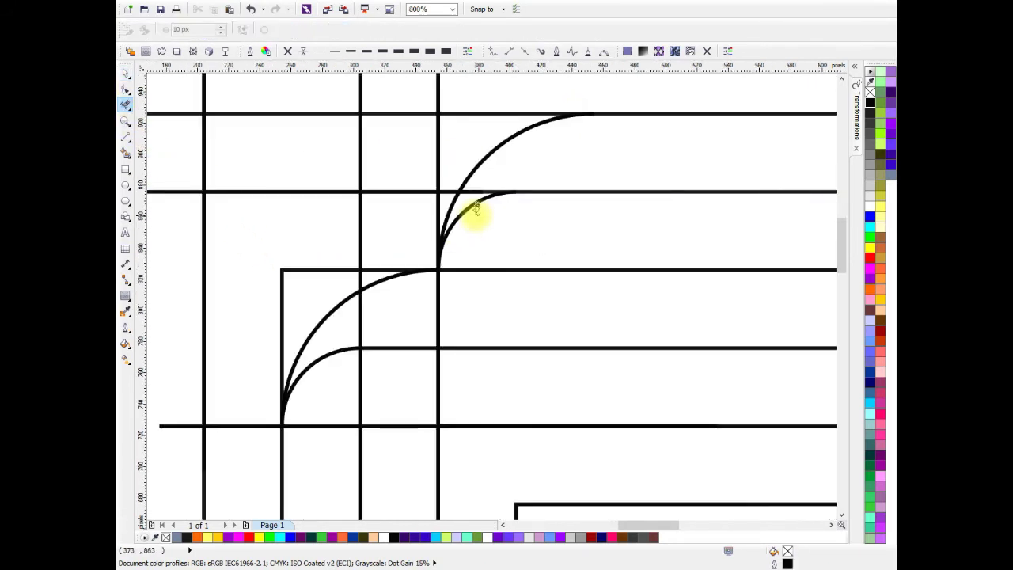
scroll(475, 209, "down", 2)
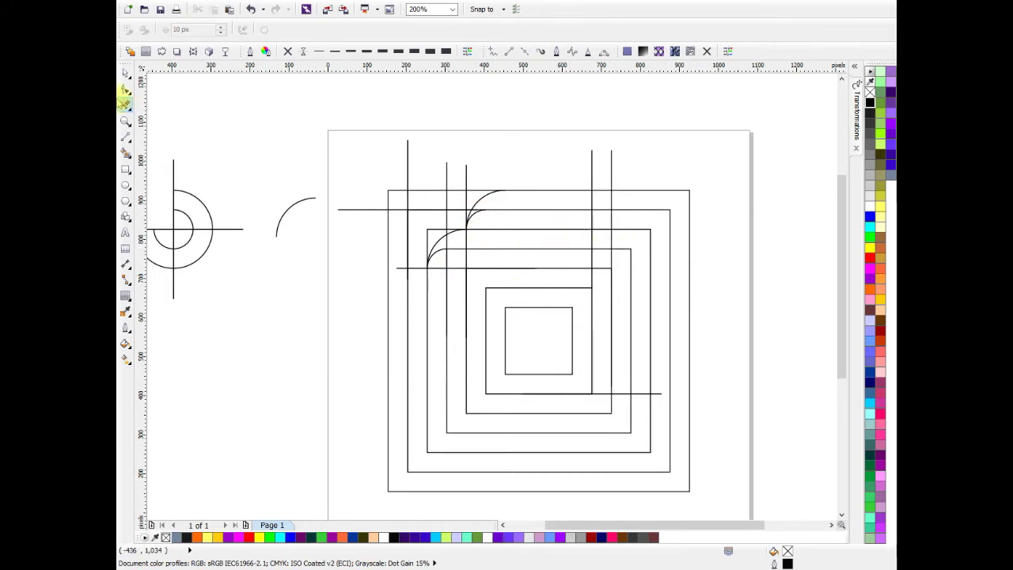
left_click(125, 76)
Place a copy of the upper small arc near the two vertical lines at the squares' upper right and mirror it horizontally.
scroll(535, 204, "up", 2)
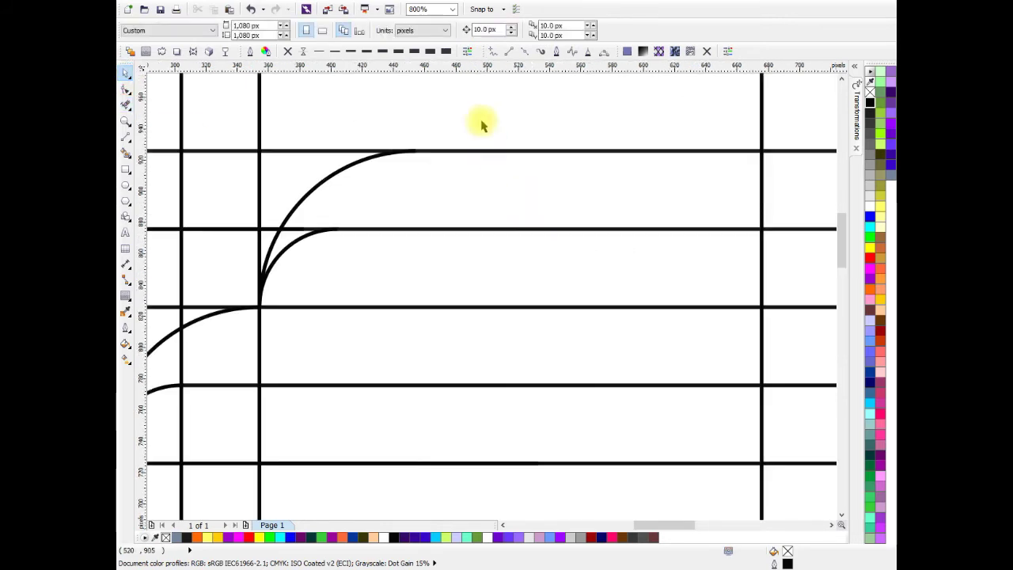
left_click(283, 257)
left_click_drag(298, 266, 699, 180)
left_click_drag(747, 226, 435, 281)
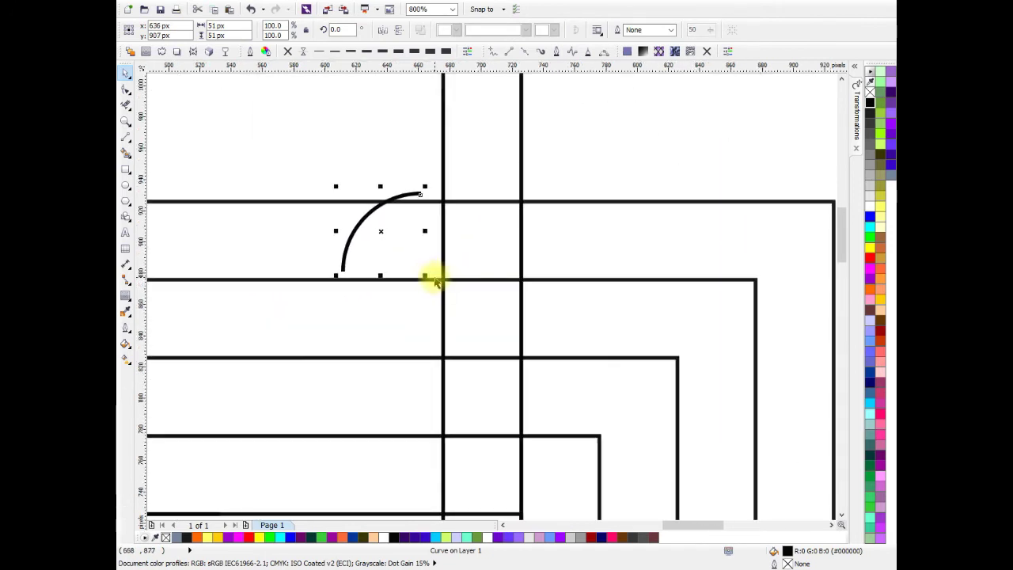
left_click(382, 32)
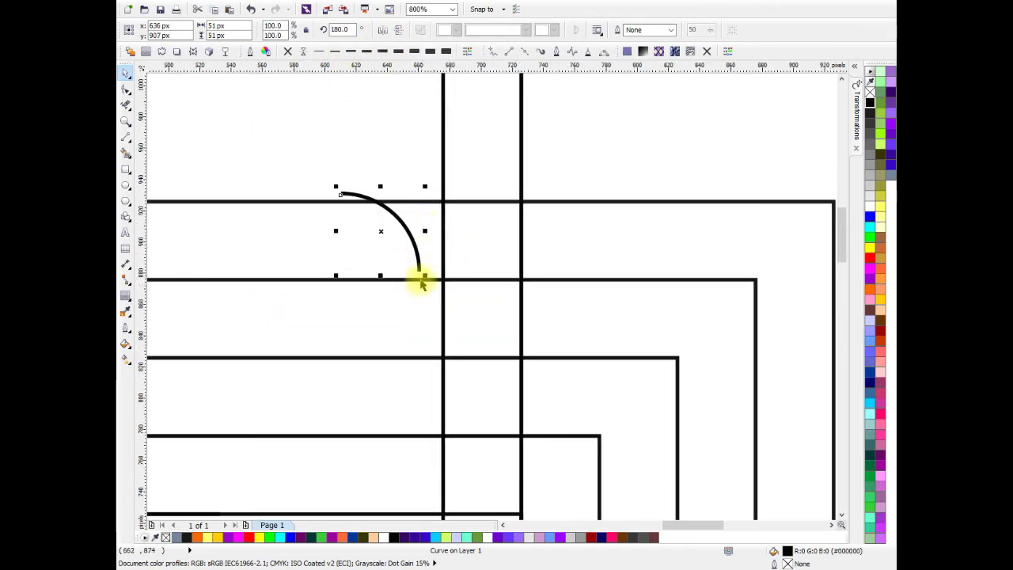
Fit the mirrored arc between the two vertical lines, joining the outer square's top edge to the second square's, centred at 701, 901 px.
left_click_drag(419, 270, 516, 275)
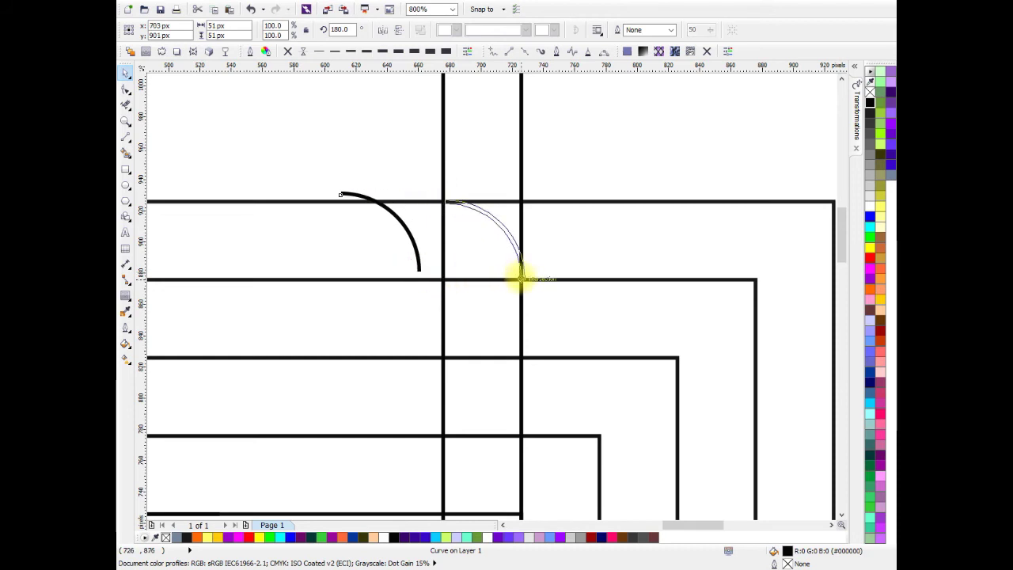
scroll(546, 303, "up", 3)
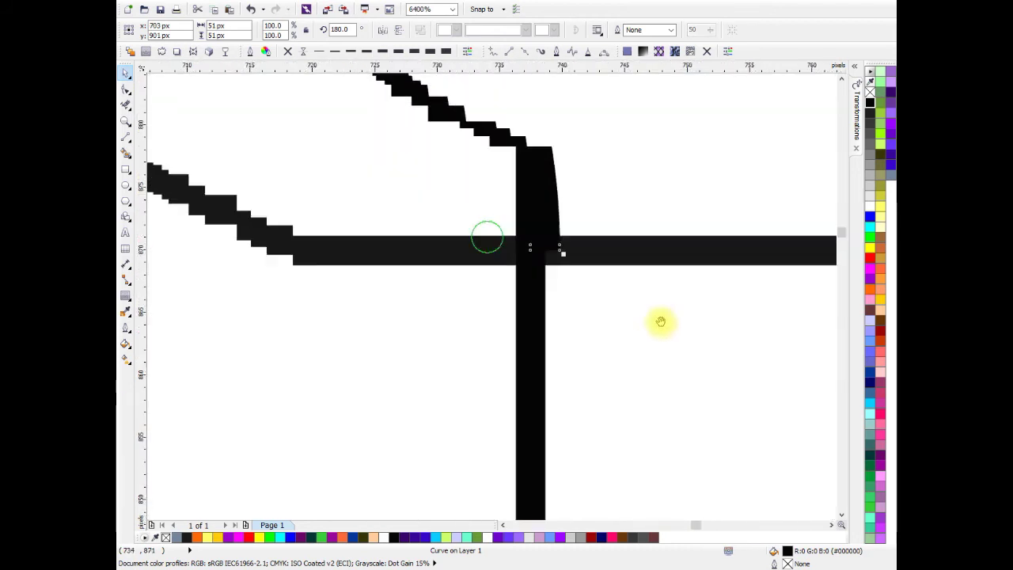
left_click_drag(580, 251, 566, 253)
scroll(566, 253, "down", 3)
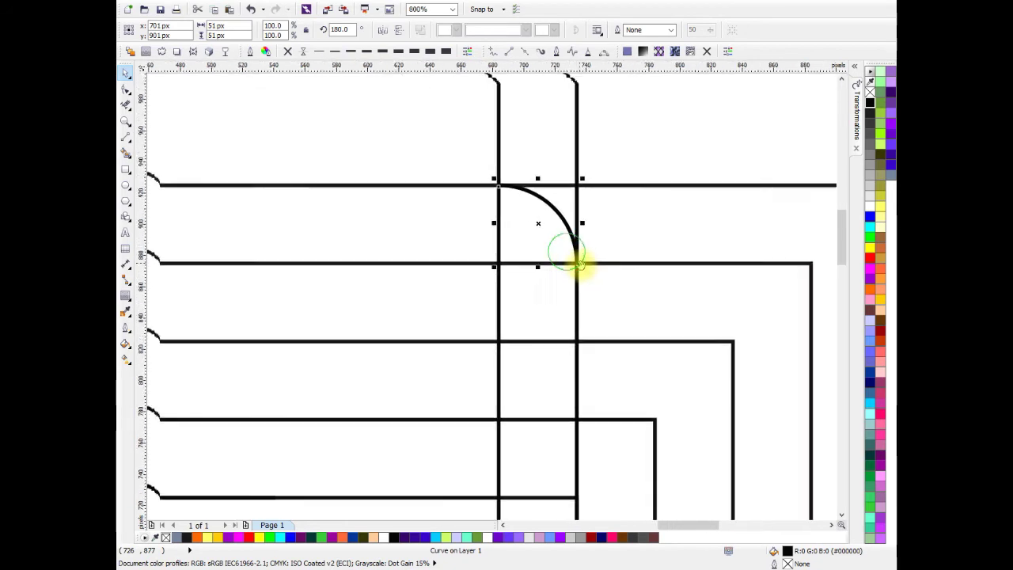
scroll(518, 208, "up", 1)
scroll(517, 208, "down", 3)
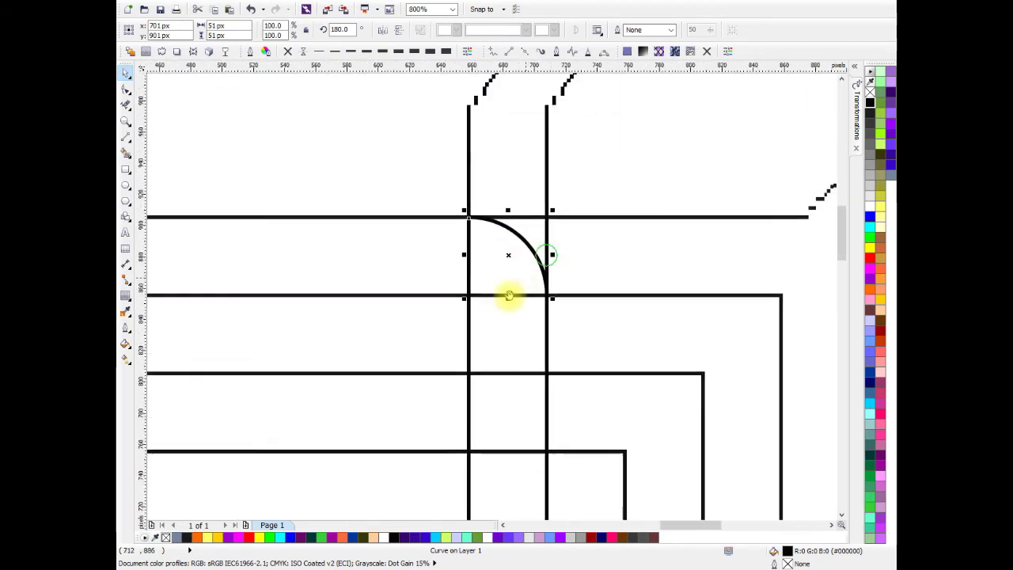
left_click(554, 177)
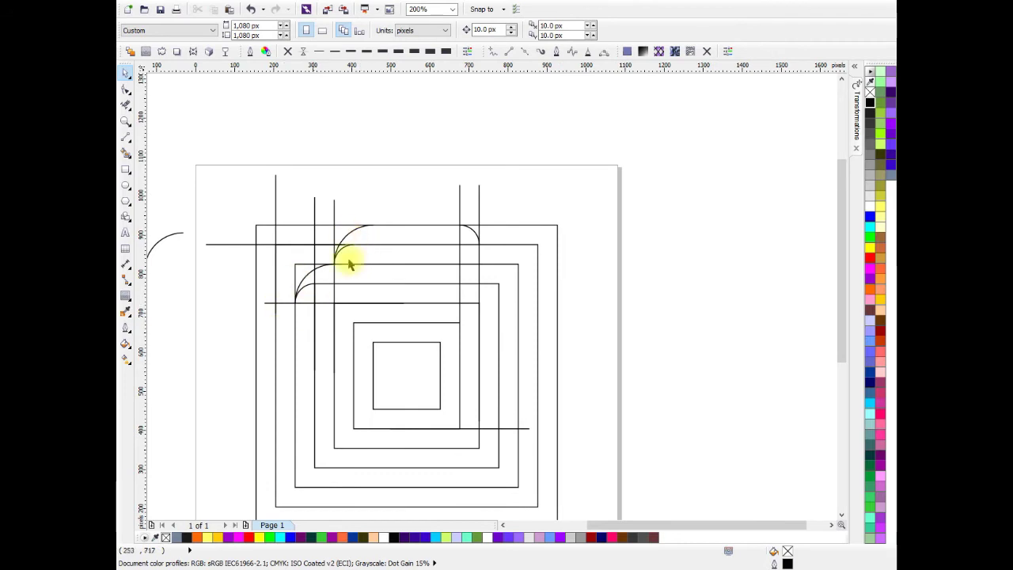
Break the contour group of concentric squares apart.
left_click(125, 104)
scroll(347, 225, "up", 1)
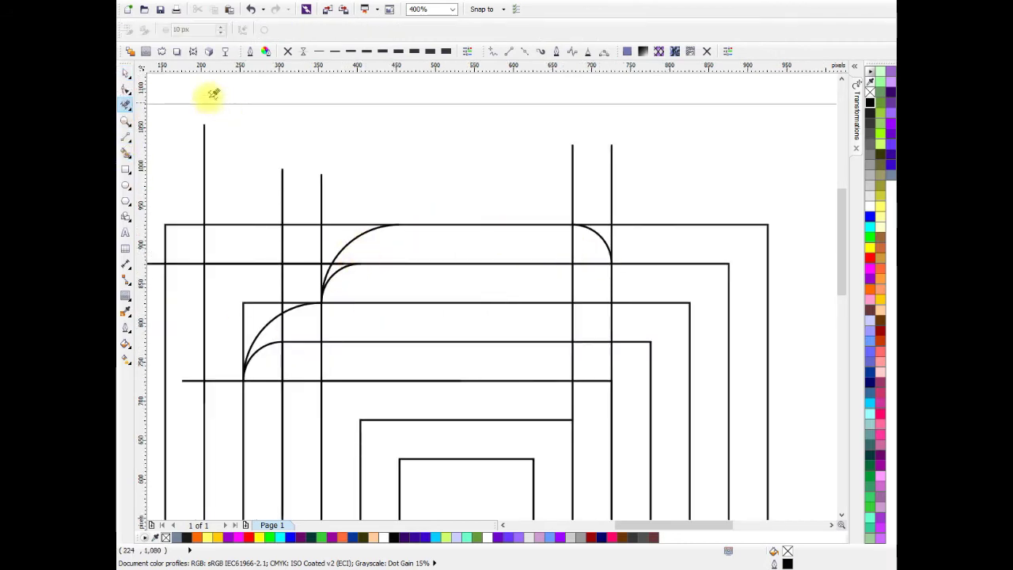
left_click(125, 74)
left_click(249, 236)
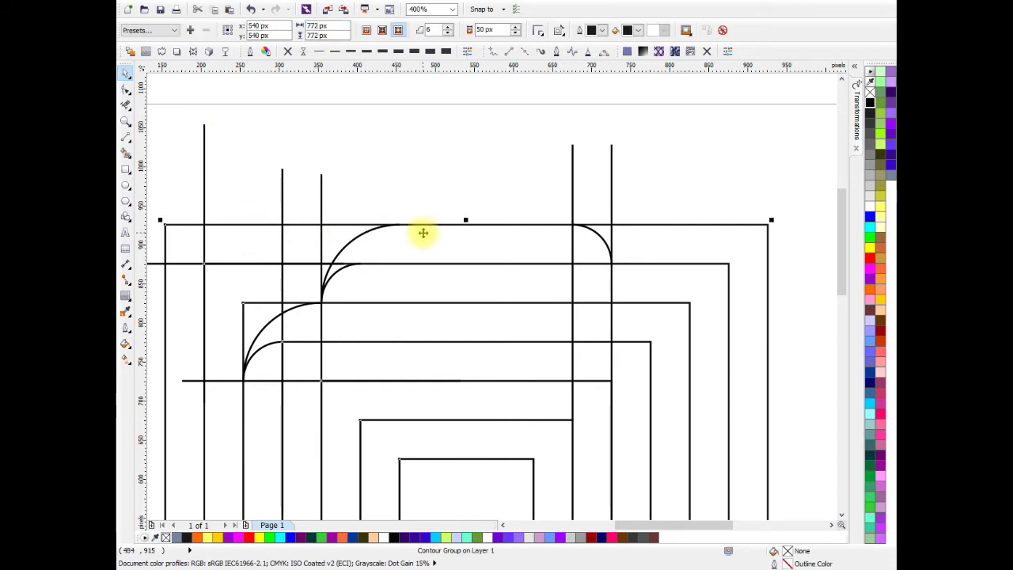
key("ctrl+k")
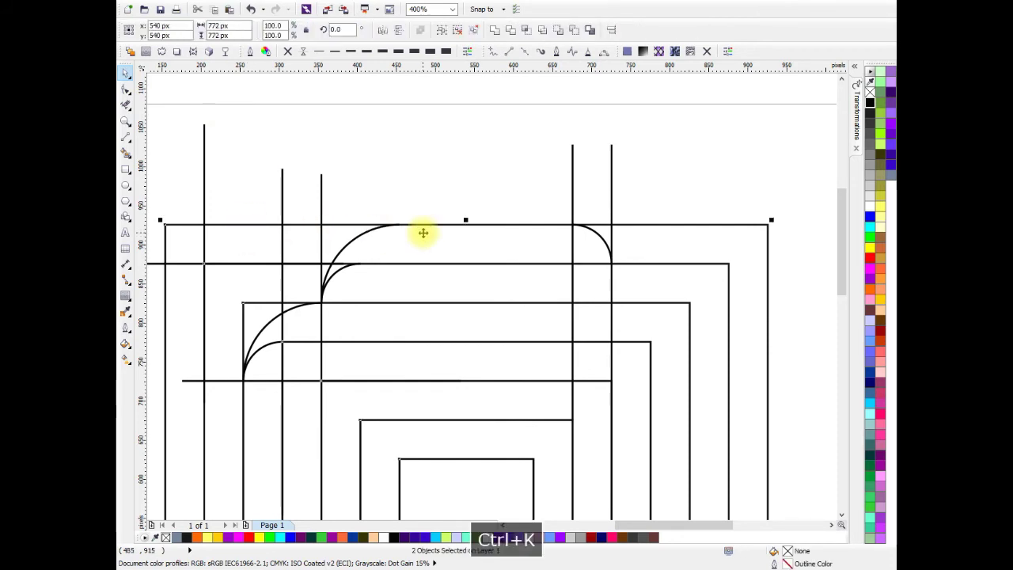
Delete the virtual segments between the two upper-right vertical lines, clearing the horizontal edges that cross the strip below the mirrored arc.
left_click(126, 95)
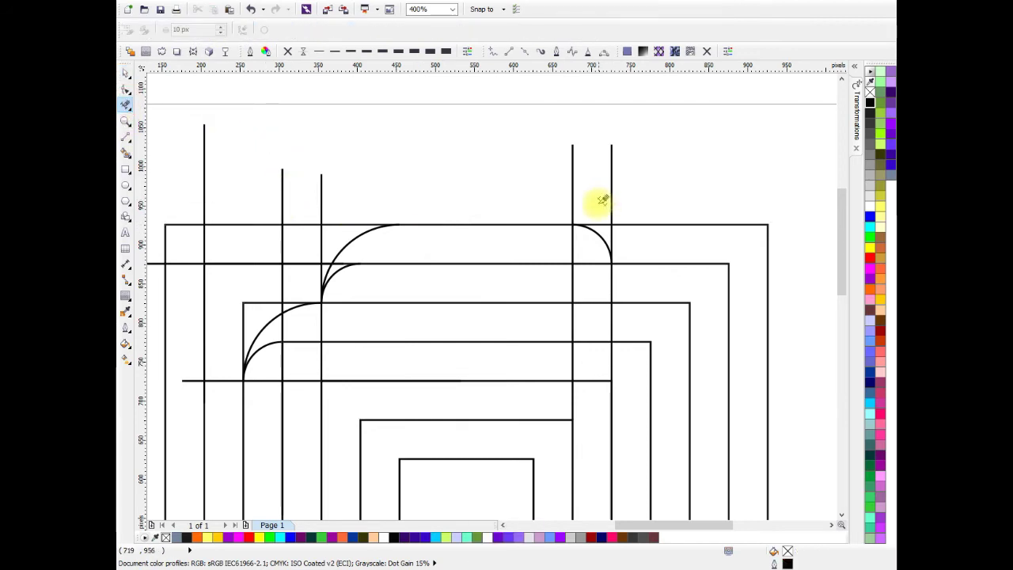
scroll(602, 199, "up", 2)
scroll(539, 265, "down", 1)
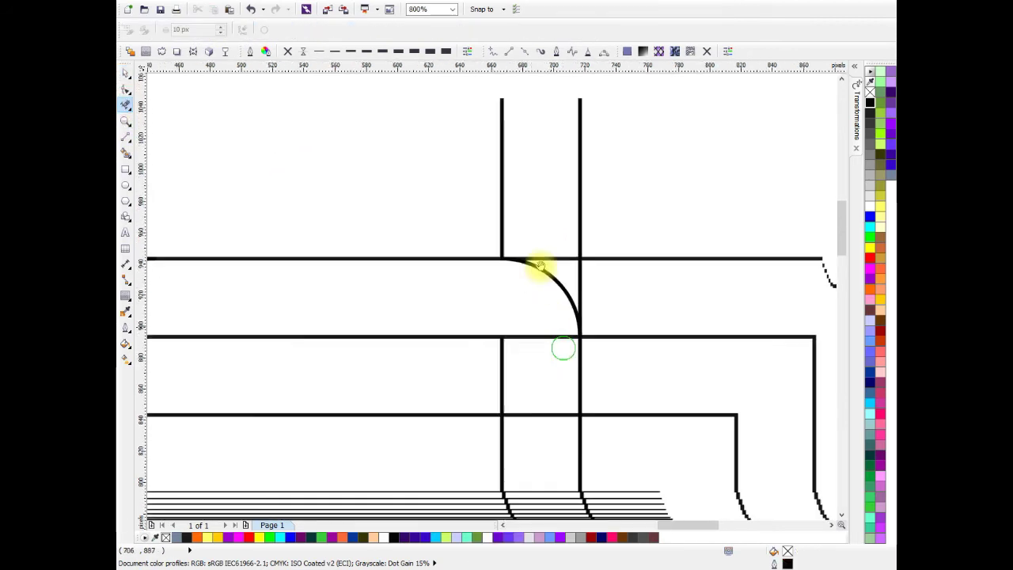
scroll(530, 229, "down", 2)
mouse_move(528, 195)
left_mouse_down()
mouse_move(544, 307)
mouse_move(527, 403)
left_mouse_up()
scroll(543, 362, "down", 1)
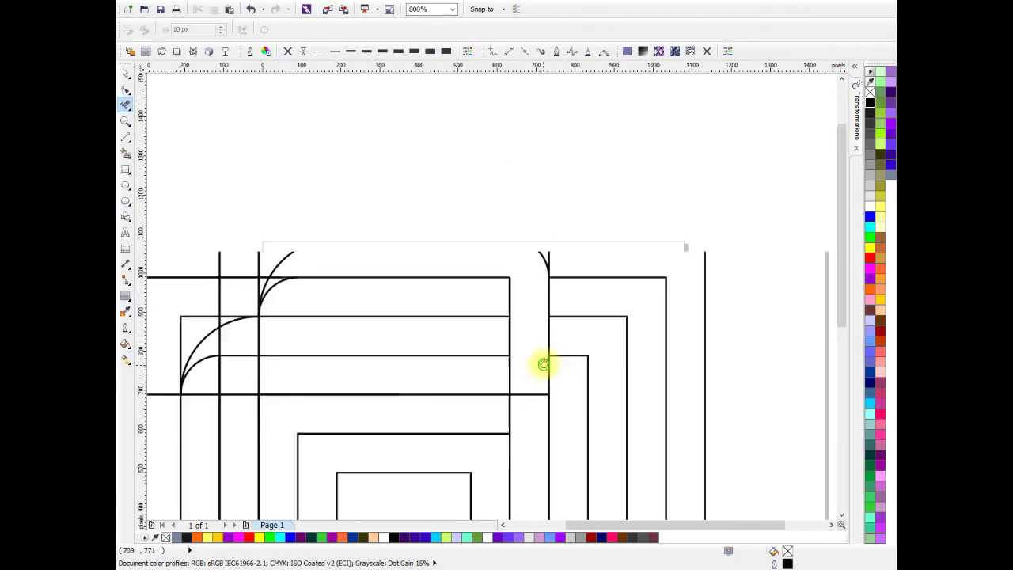
scroll(538, 244, "down", 1)
scroll(523, 173, "up", 1)
scroll(519, 266, "down", 1)
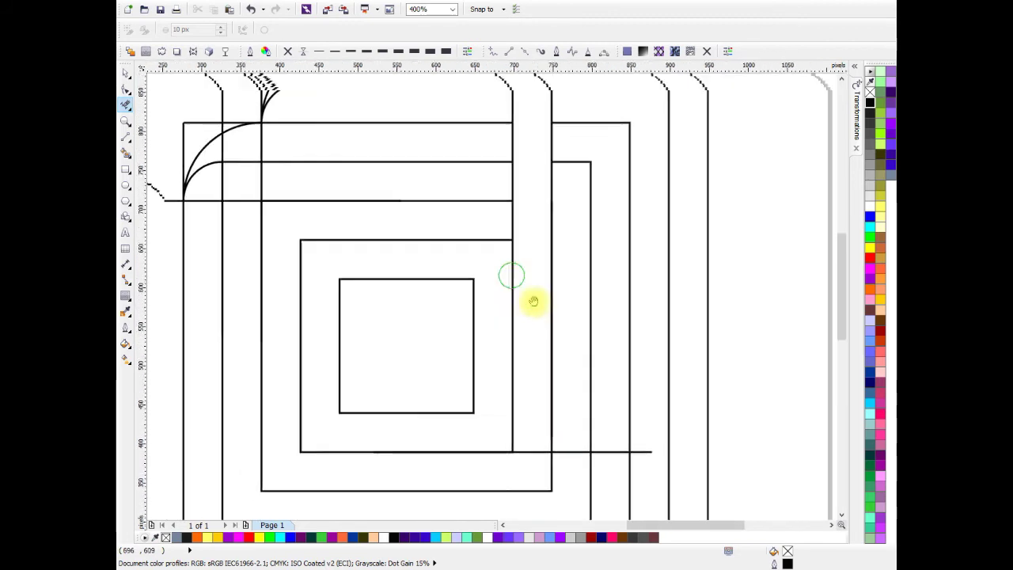
Delete the virtual segments that cross the bands between the paired left arcs, clearing the vertical lines from the lower horizontal strip.
scroll(498, 289, "up", 1)
scroll(542, 174, "down", 1)
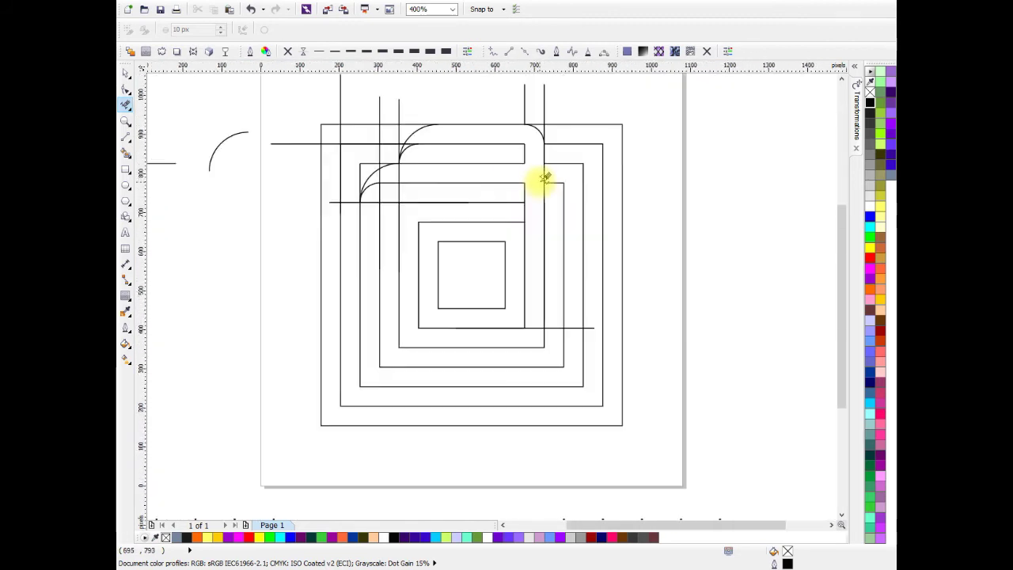
scroll(389, 206, "up", 1)
scroll(403, 230, "down", 1)
scroll(426, 256, "up", 1)
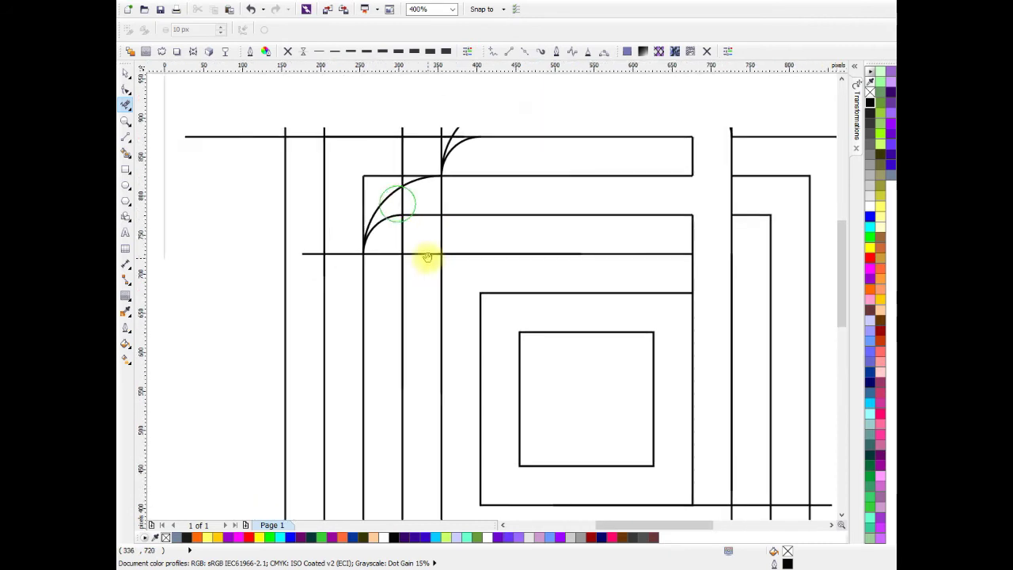
scroll(433, 199, "up", 1)
left_click(444, 186)
scroll(339, 181, "up", 1)
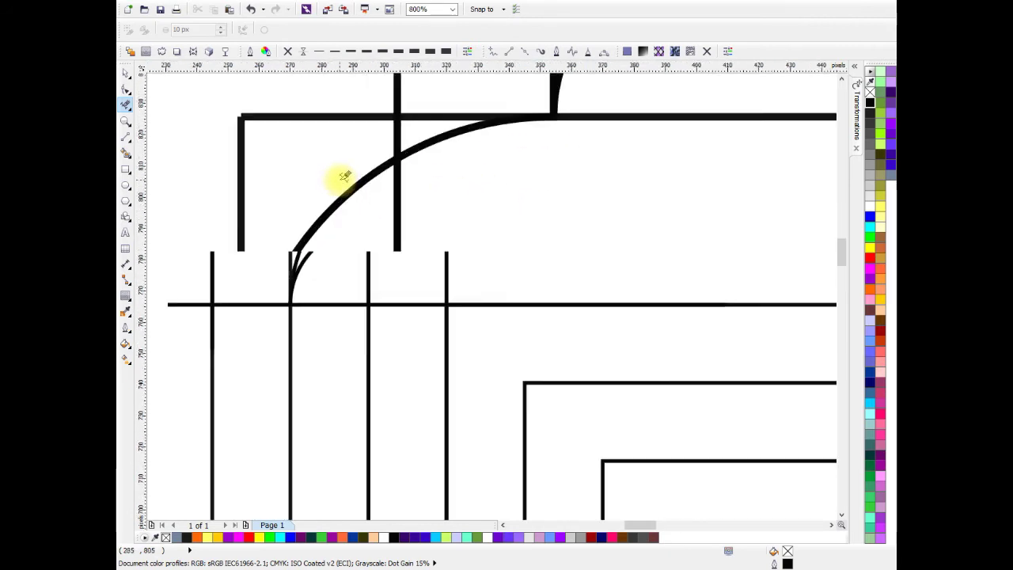
Remove the outline from the lower small quarter arc and deselect it.
left_click(285, 53)
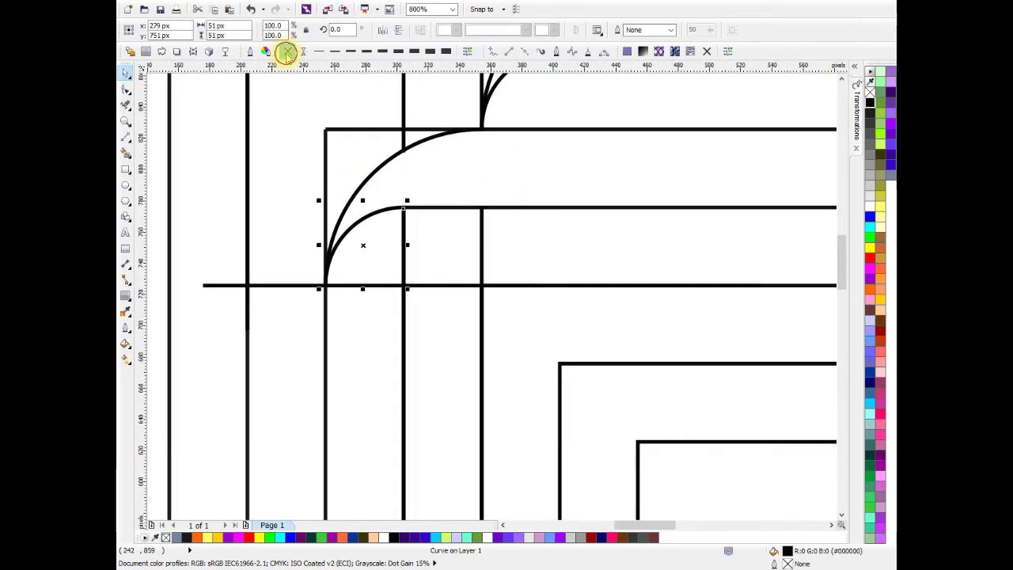
scroll(385, 106, "down", 2)
left_click(301, 163)
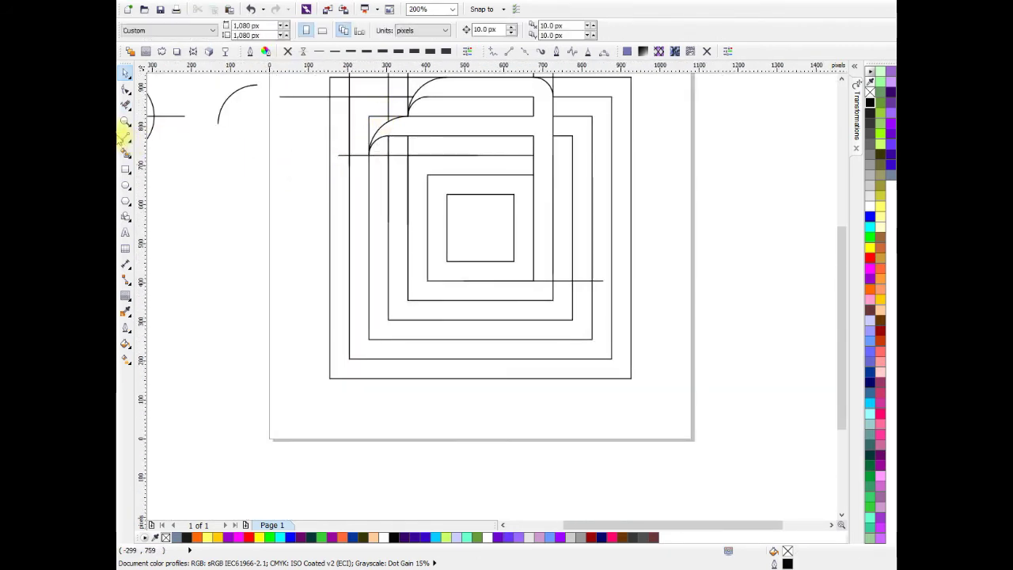
Smart-fill the enclosed area formed by the two arc-ended bars and the vertical strip, with no outline.
left_click(124, 153)
scroll(417, 199, "up", 1)
scroll(448, 140, "up", 1)
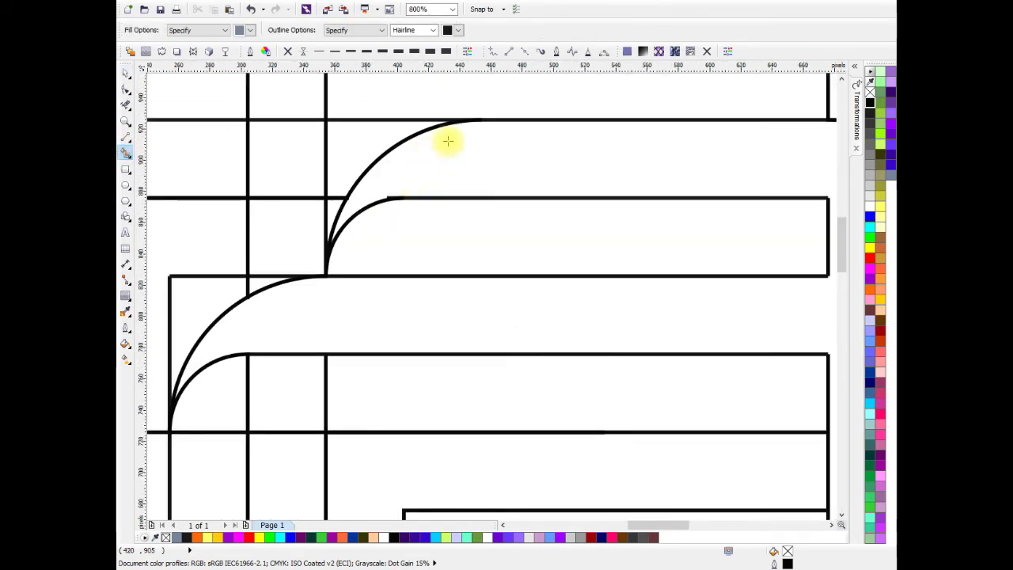
left_click(490, 135)
scroll(491, 134, "up", 3)
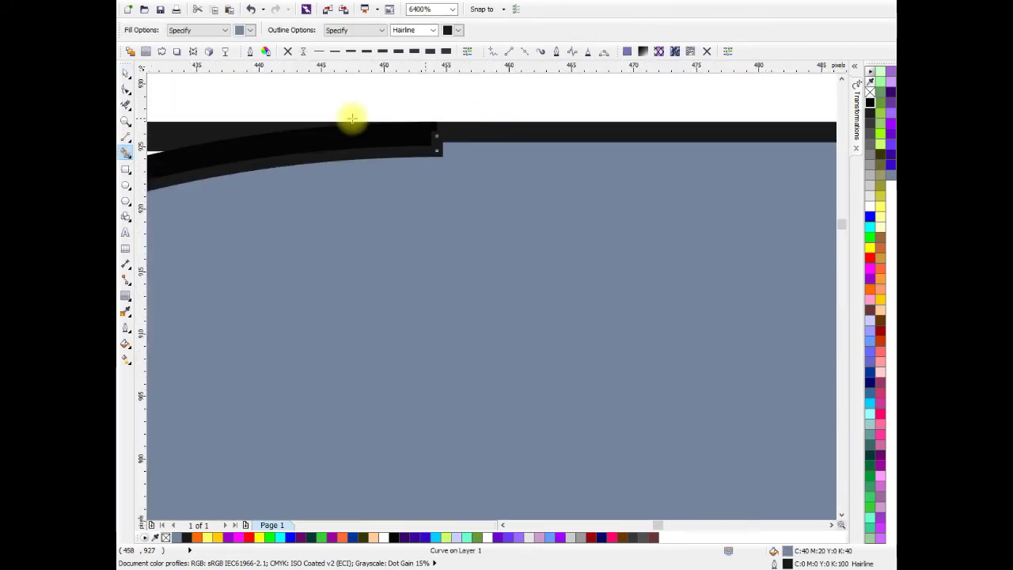
key("ctrl+z")
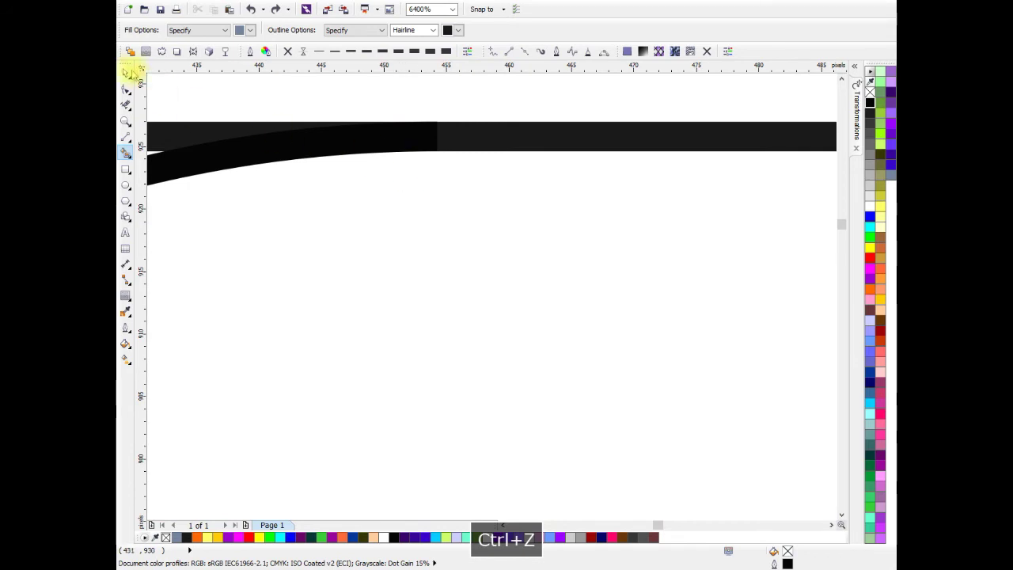
left_click(414, 245)
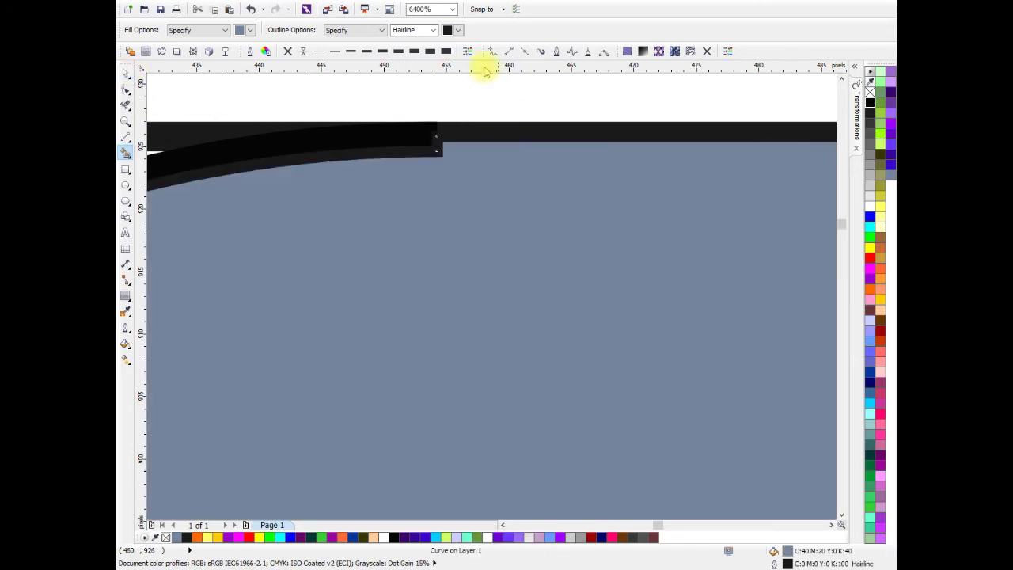
scroll(522, 143, "down", 3)
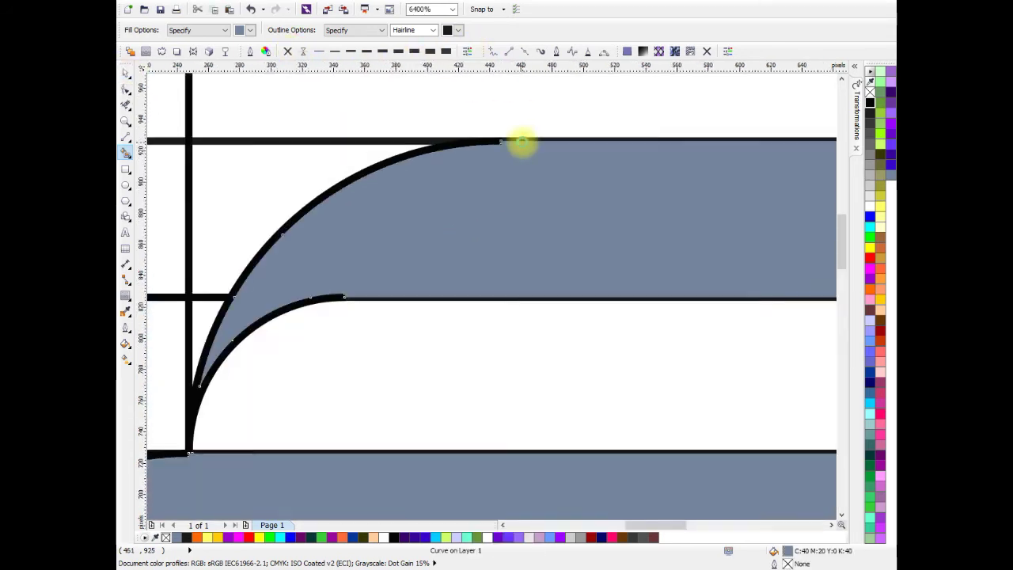
scroll(366, 148, "down", 2)
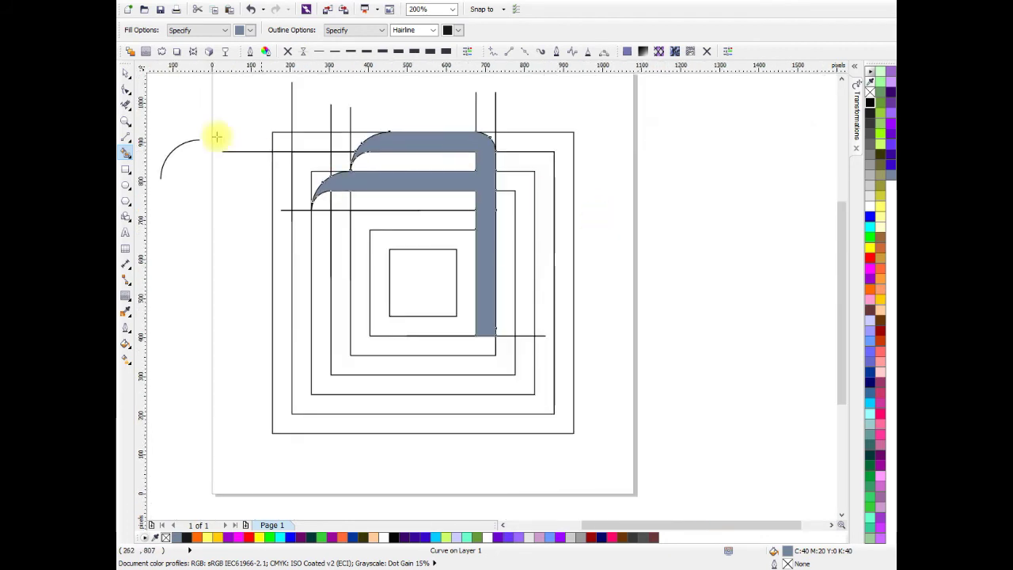
Move the filled shape beside the page, centred at 1,357, 665 px, and fill it black.
left_click(126, 76)
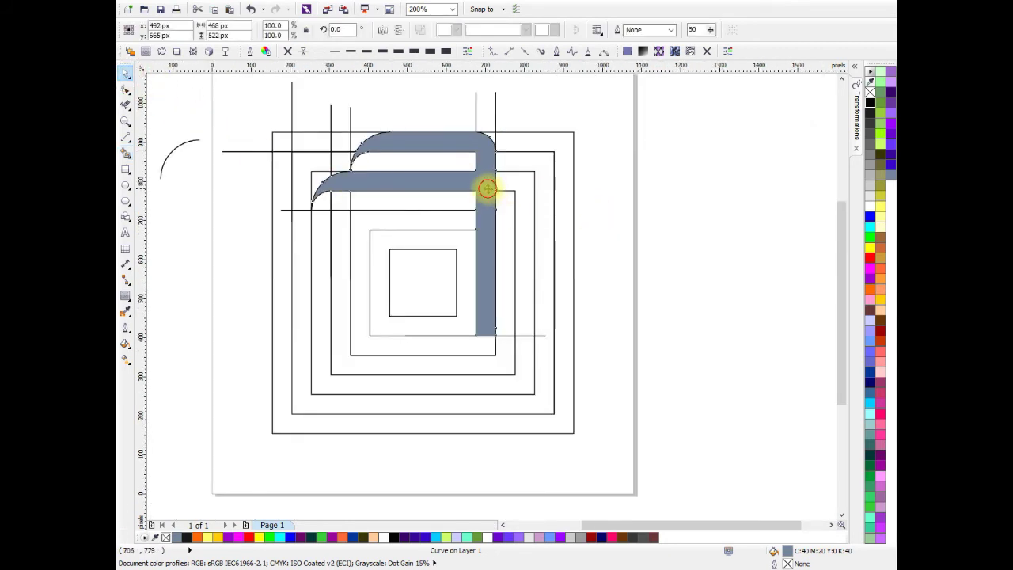
left_click(488, 189)
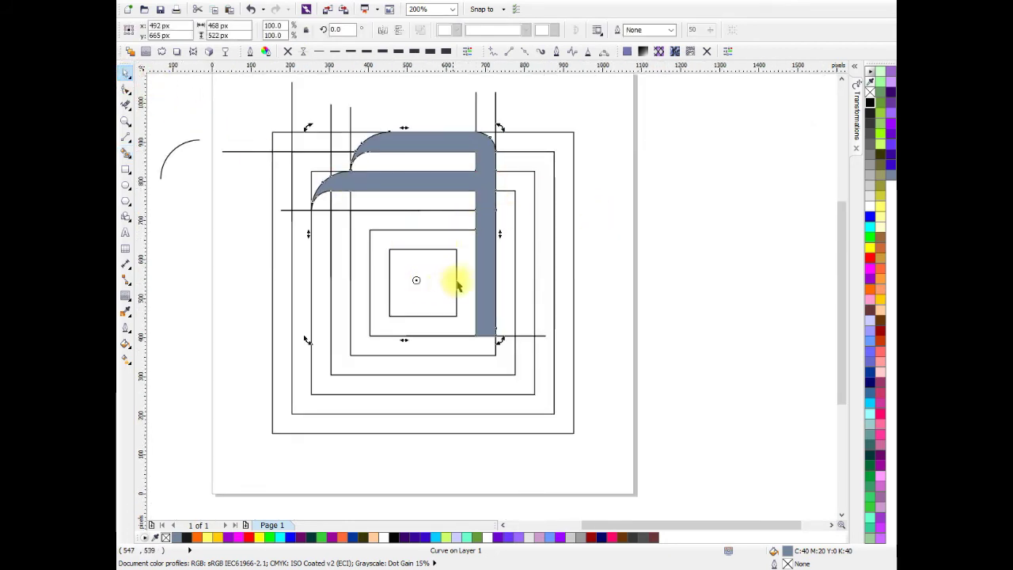
left_click(489, 263)
left_click_drag(487, 250, 826, 250)
scroll(774, 271, "right", 3)
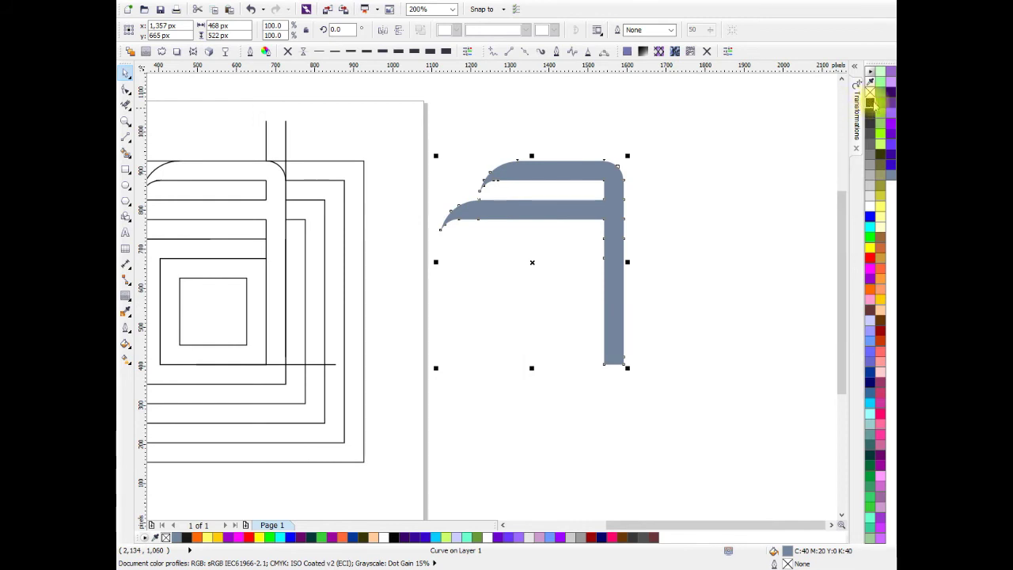
left_click(870, 103)
Delete the stray nodes where the top bar's upper edge meets its large left arc and its rounded right corner.
scroll(480, 179, "up", 1)
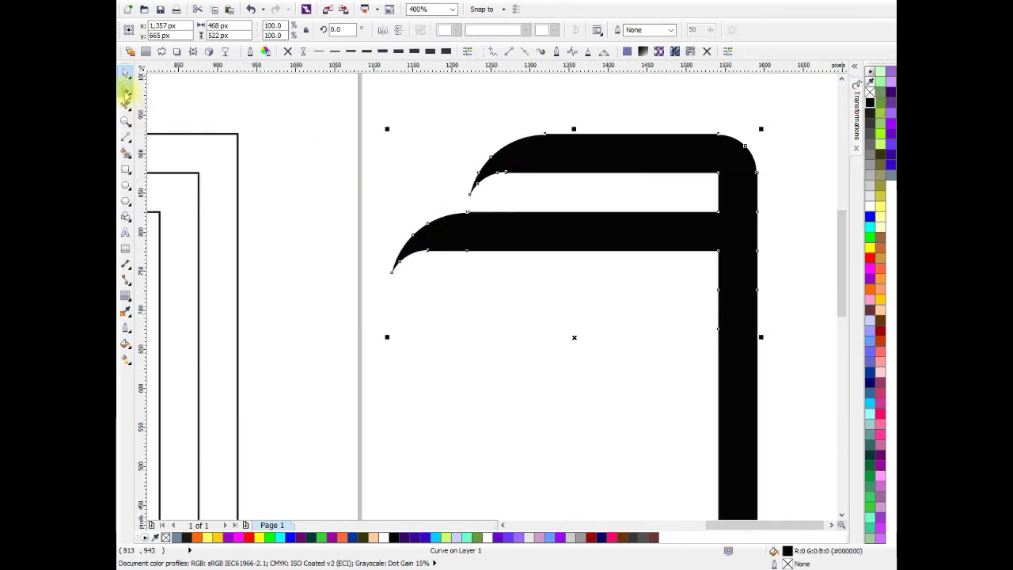
left_click(125, 91)
scroll(518, 175, "up", 1)
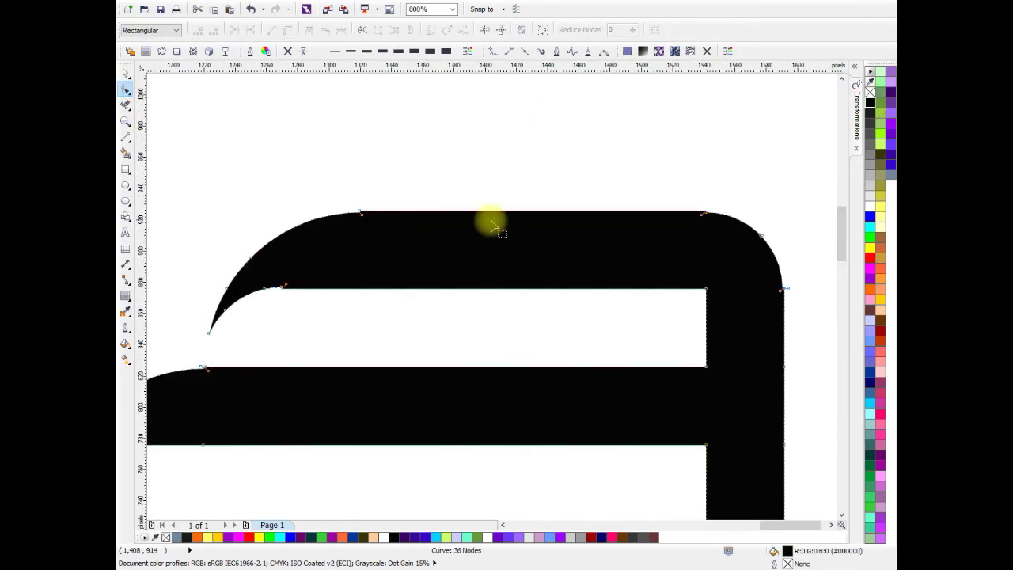
scroll(350, 204, "up", 1)
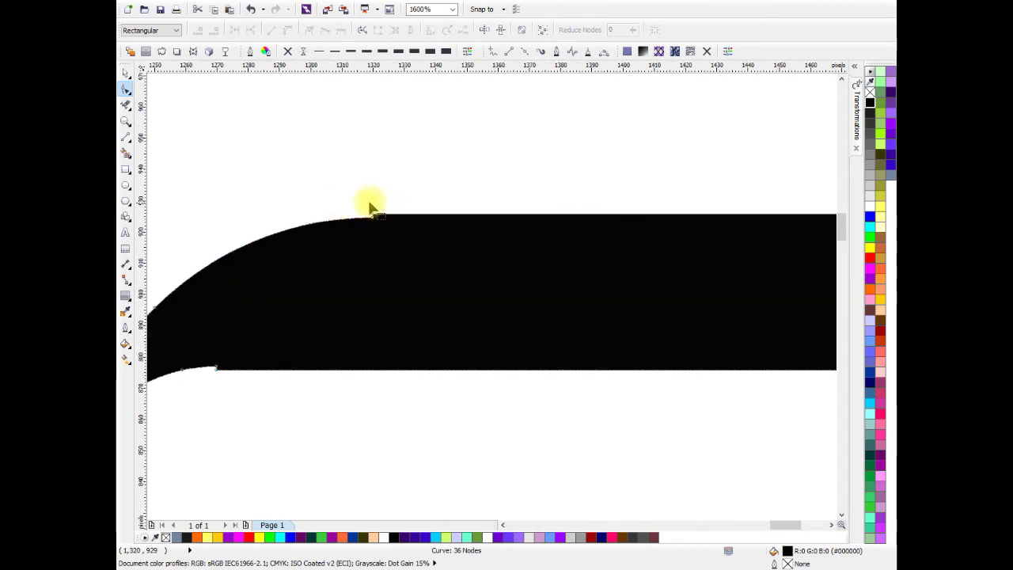
left_click(380, 214)
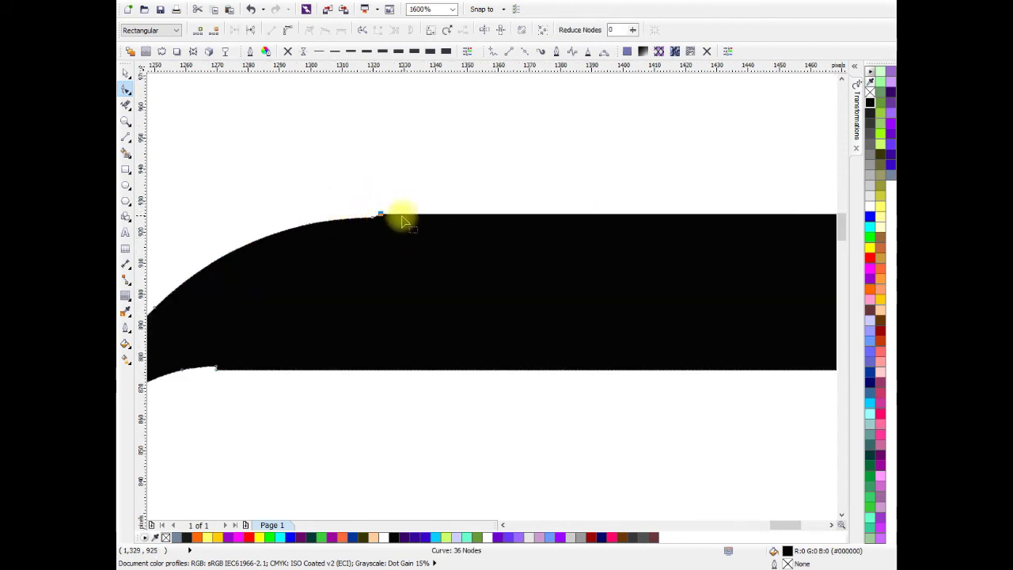
key("Delete")
scroll(577, 233, "down", 2)
scroll(518, 230, "up", 3)
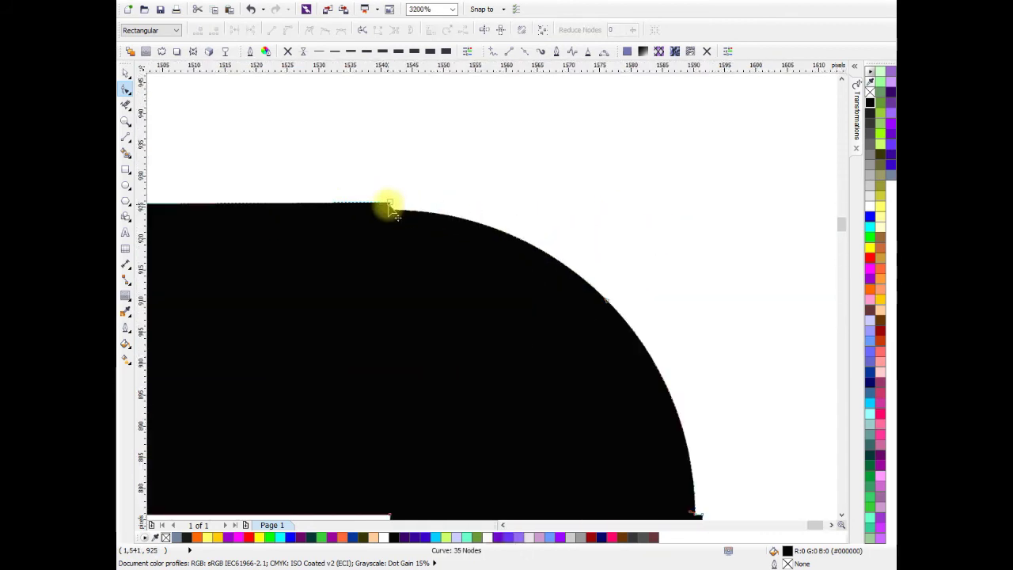
key("Delete")
Delete the stray node where the top bar's lower edge meets its small arc.
scroll(425, 226, "down", 2)
scroll(441, 227, "left", 1)
scroll(264, 226, "up", 1)
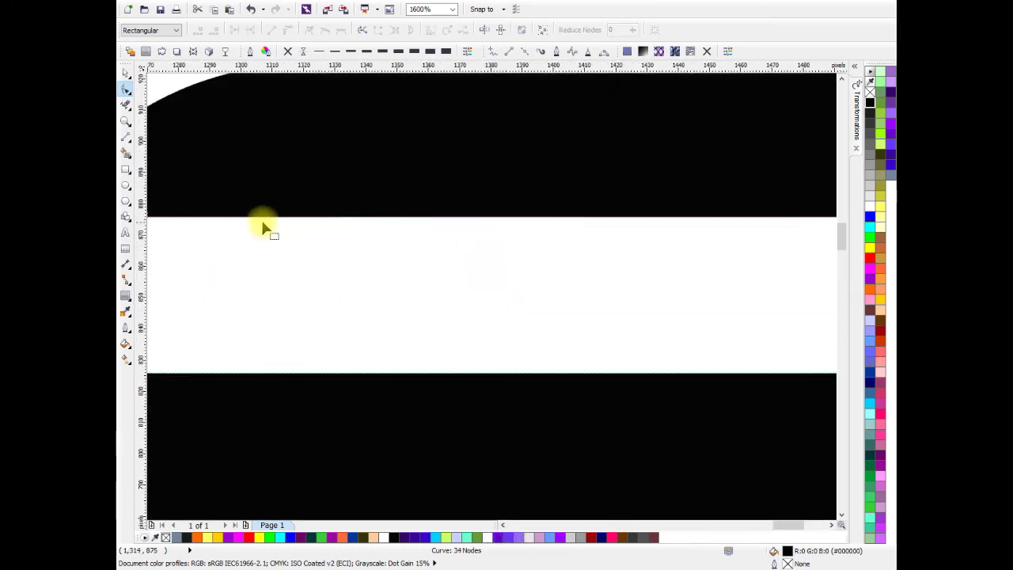
left_click_drag(267, 227, 292, 232)
left_click_drag(229, 233, 319, 244)
scroll(317, 236, "up", 1)
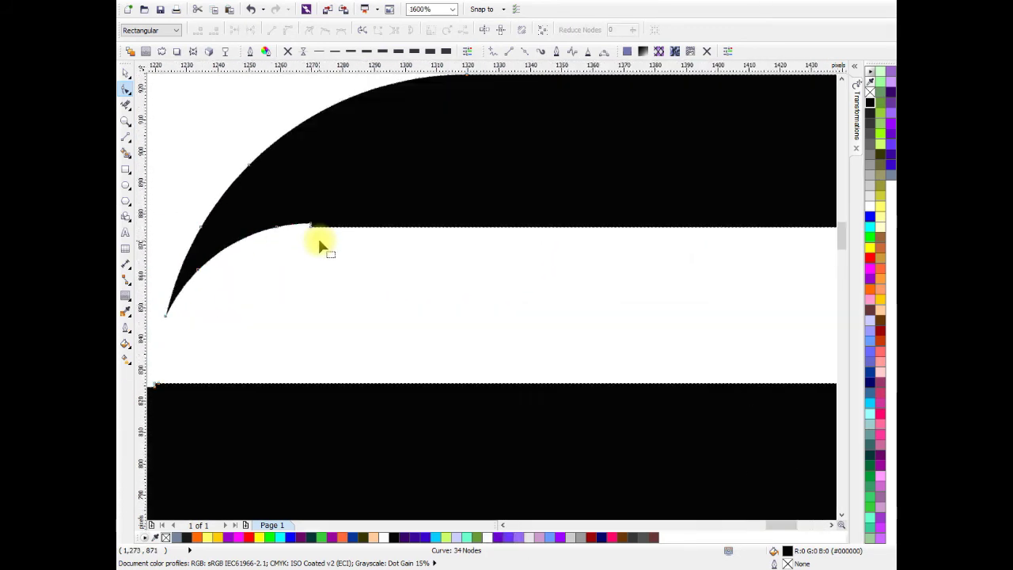
left_click(312, 228)
scroll(312, 228, "up", 2)
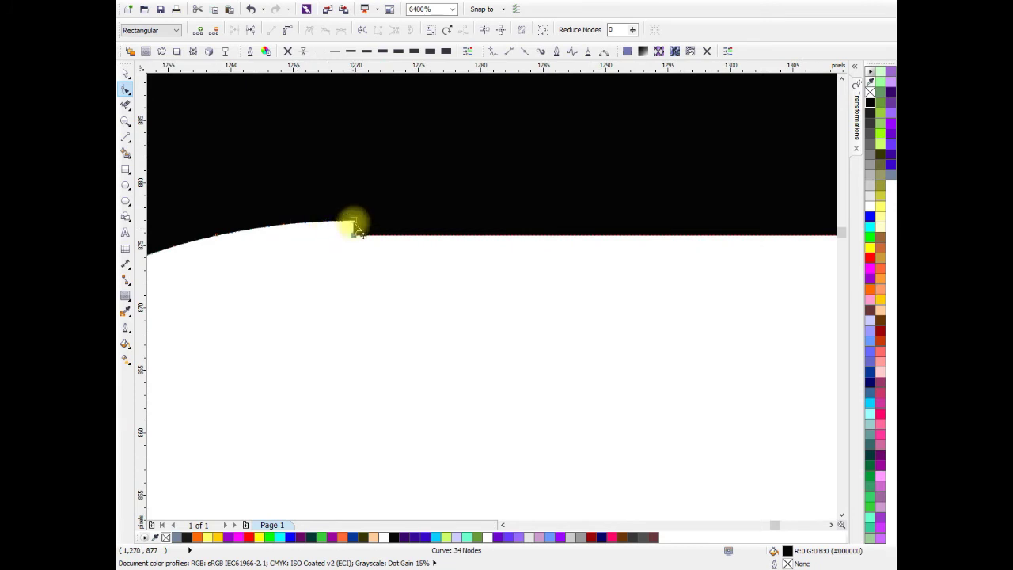
left_click_drag(354, 227, 353, 235)
key("ctrl+z")
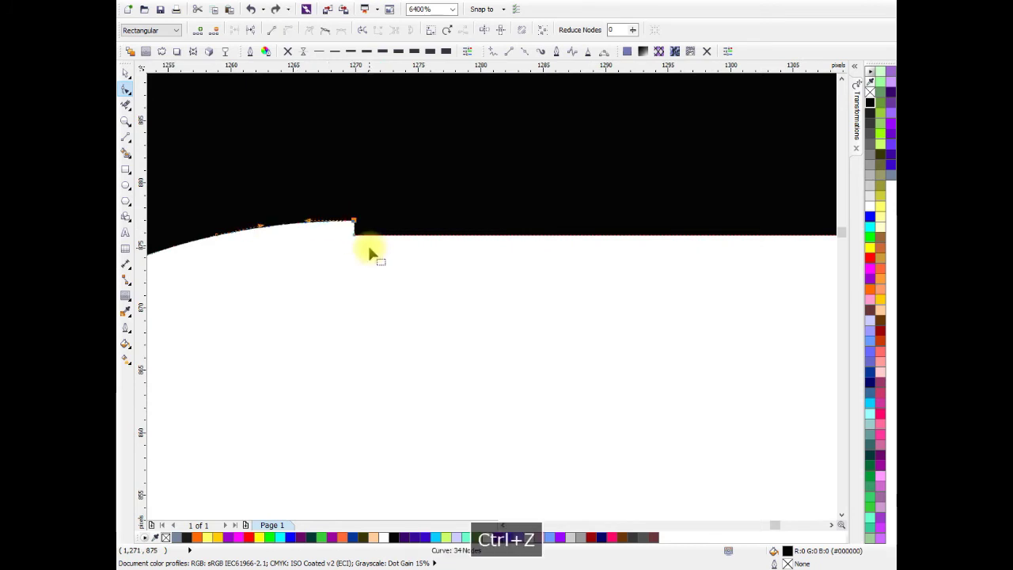
left_click(346, 235)
key("Delete")
scroll(491, 248, "down", 2)
scroll(445, 294, "down", 2)
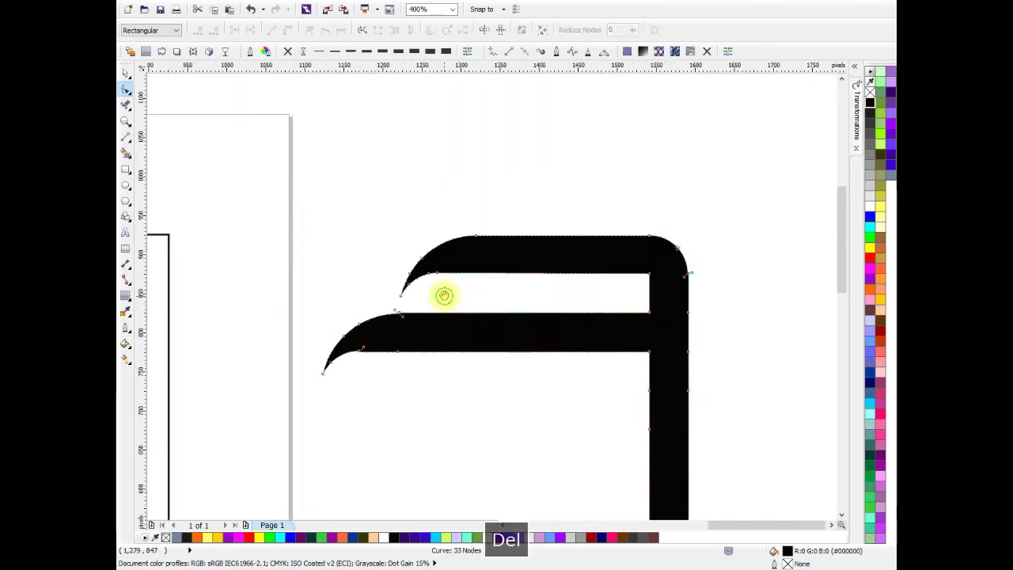
Try to delete the two nodes where the lower bar's upper edge meets its large arc.
scroll(396, 256, "up", 3)
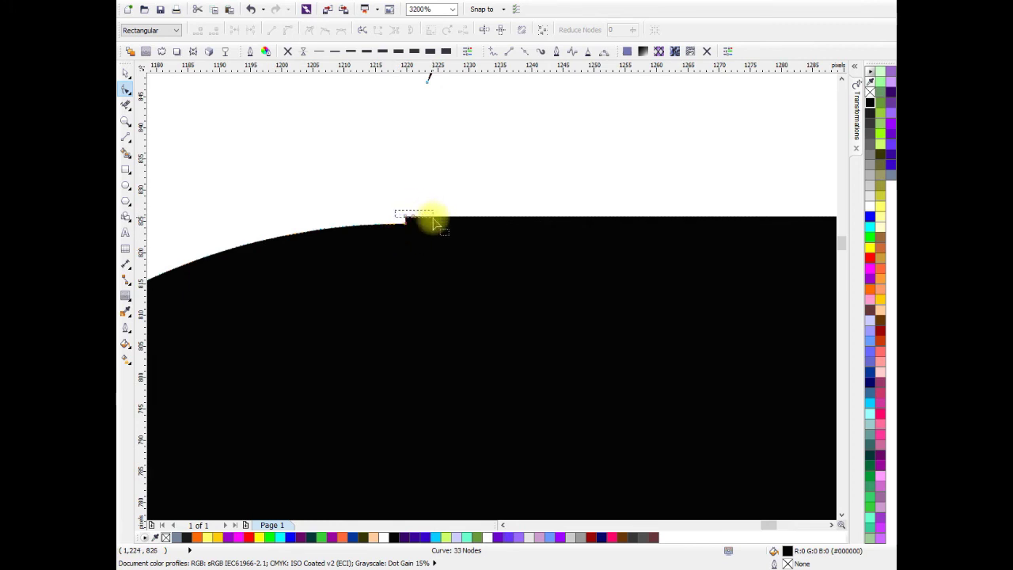
left_click_drag(433, 224, 440, 222)
scroll(520, 249, "up", 2)
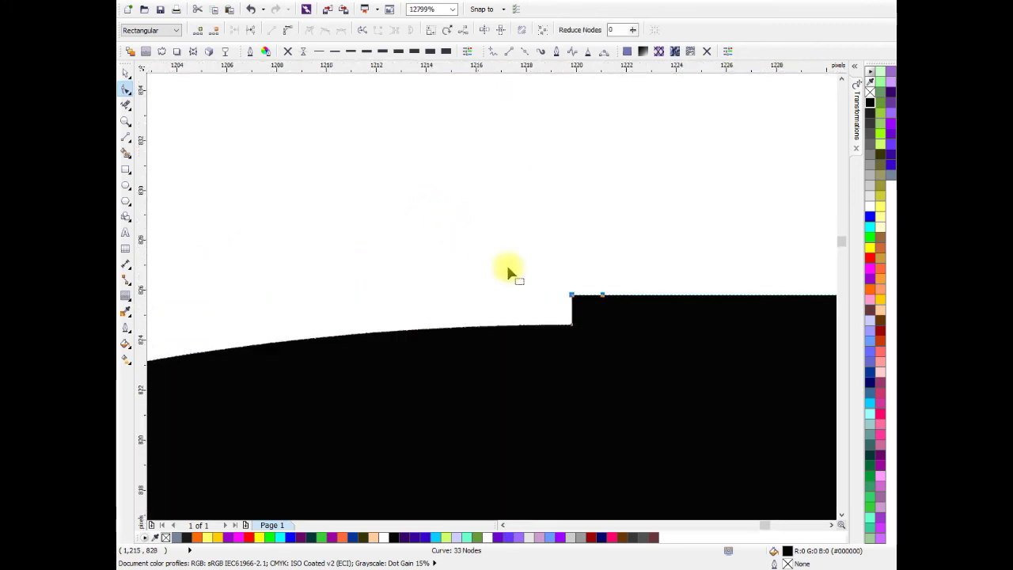
key("Delete")
scroll(523, 282, "down", 1)
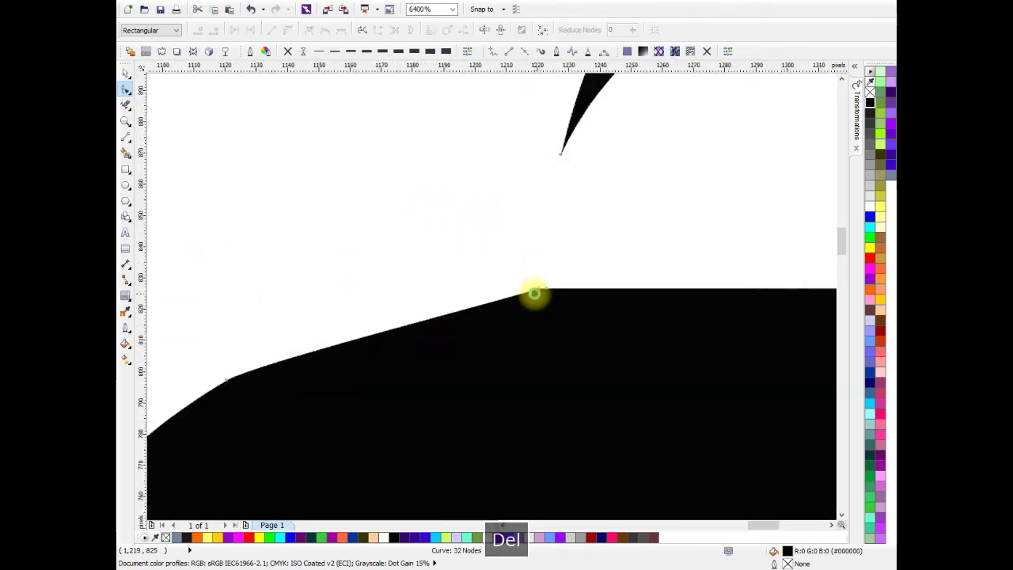
key("ctrl+z")
Move the end node of the lower bar's large arc up onto the bar's straight upper edge.
scroll(538, 290, "up", 2)
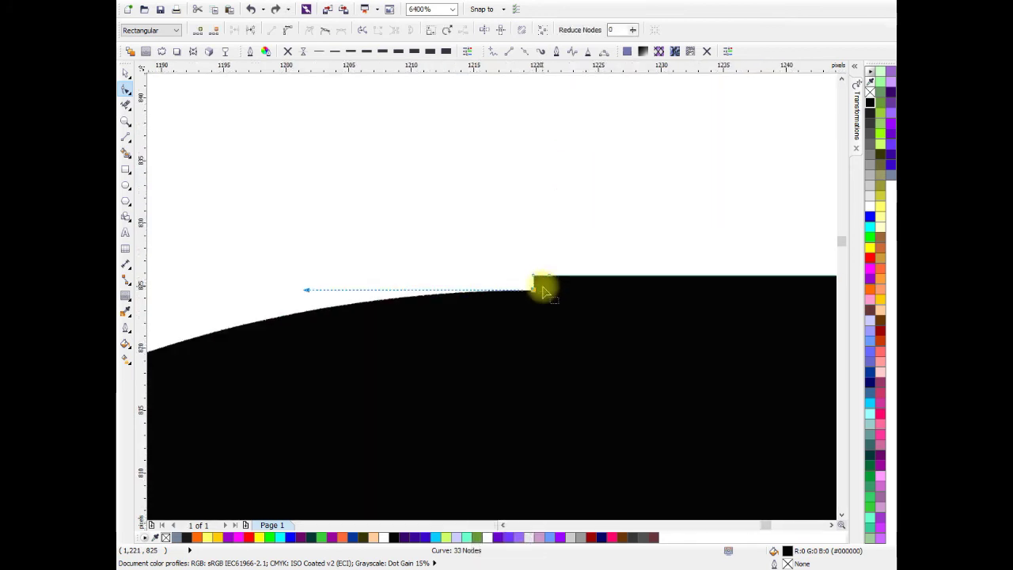
left_click_drag(535, 288, 533, 276)
scroll(539, 274, "down", 4)
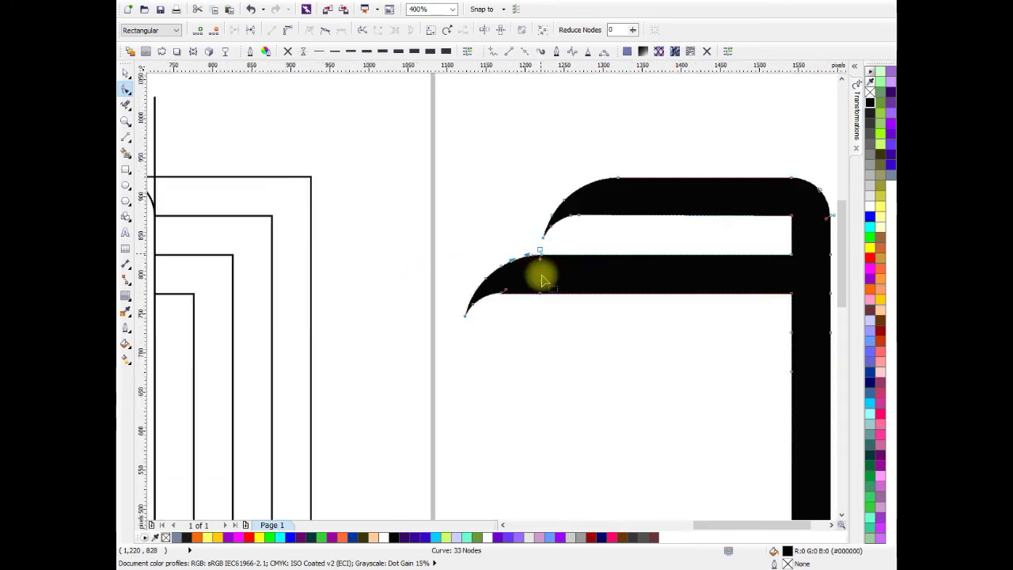
Delete the stray nodes where the lower bar's underside meets its small arc.
scroll(511, 298, "up", 2)
left_click_drag(607, 276, 525, 328)
key("Delete")
scroll(406, 310, "up", 1)
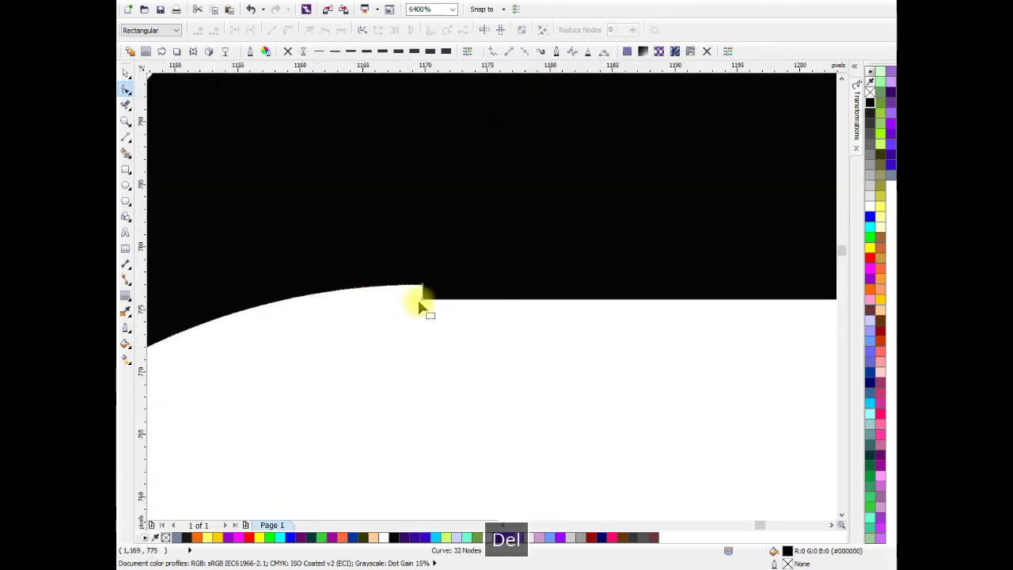
scroll(430, 296, "down", 2)
scroll(539, 277, "down", 2)
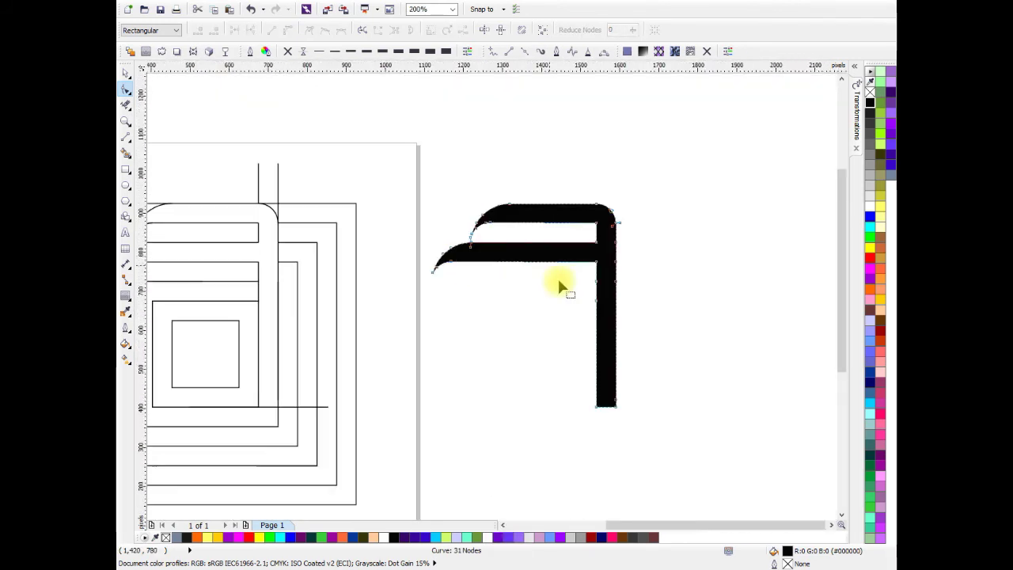
Move the cleaned-up black shape farther away from the page, centred at 1,918, 664 px, and deselect it.
left_click(125, 73)
scroll(633, 228, "down", 2)
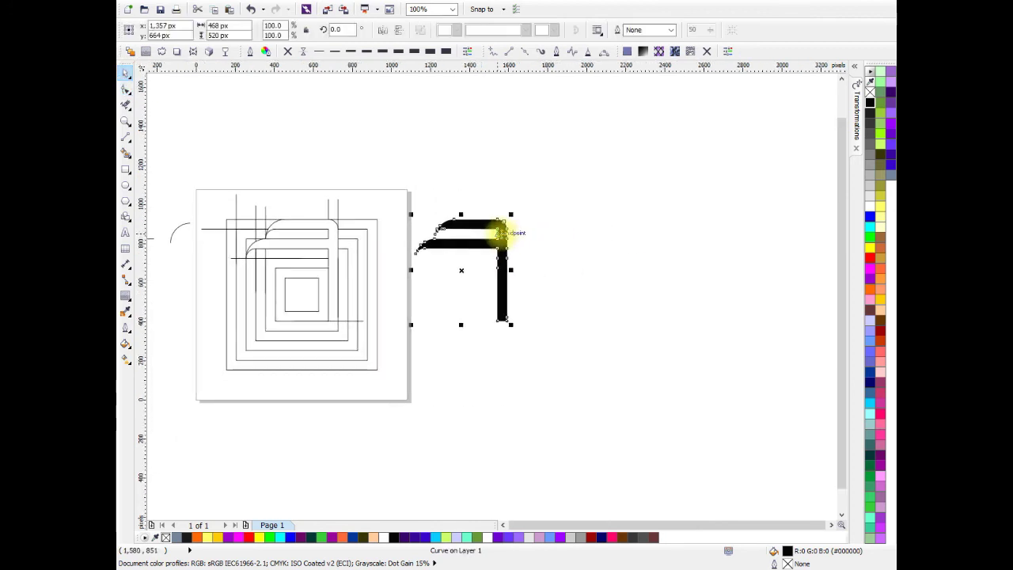
scroll(515, 238, "up", 2)
left_click_drag(521, 246, 715, 251)
left_click_drag(727, 277, 701, 288)
left_click(526, 175)
scroll(643, 281, "down", 2)
left_click(609, 283)
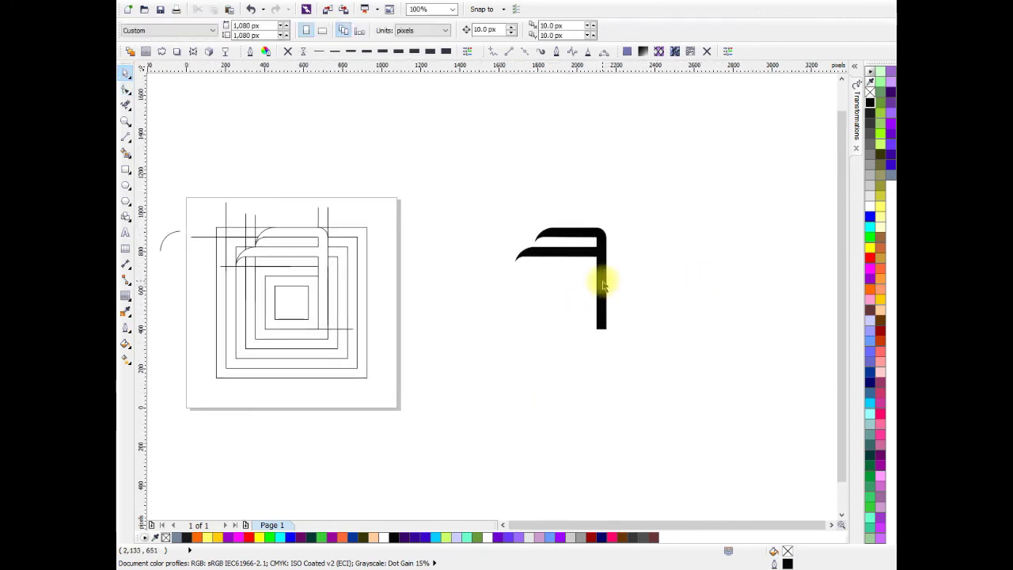
scroll(665, 297, "up", 2)
left_click(583, 245)
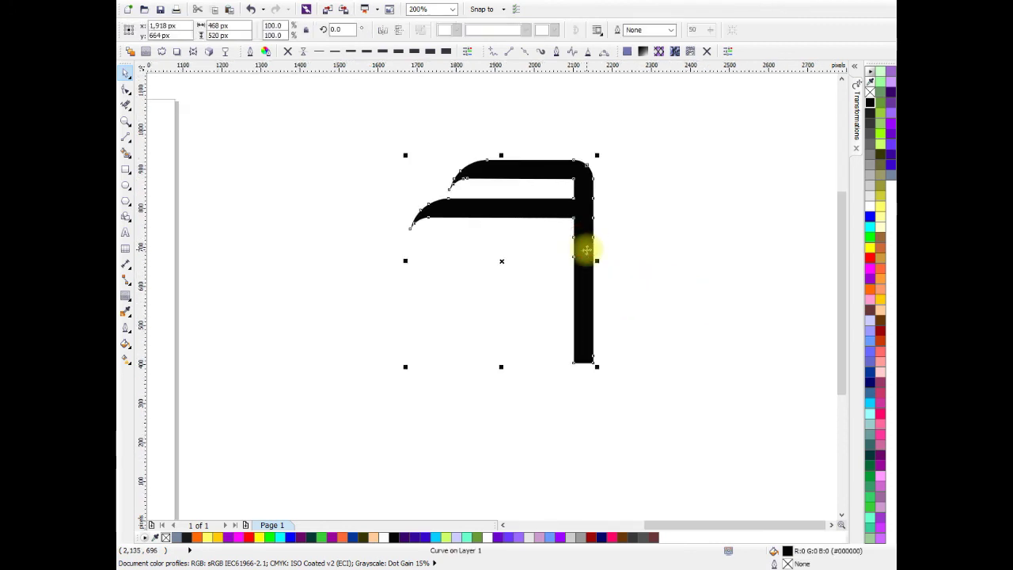
left_click(582, 269)
left_click(401, 368)
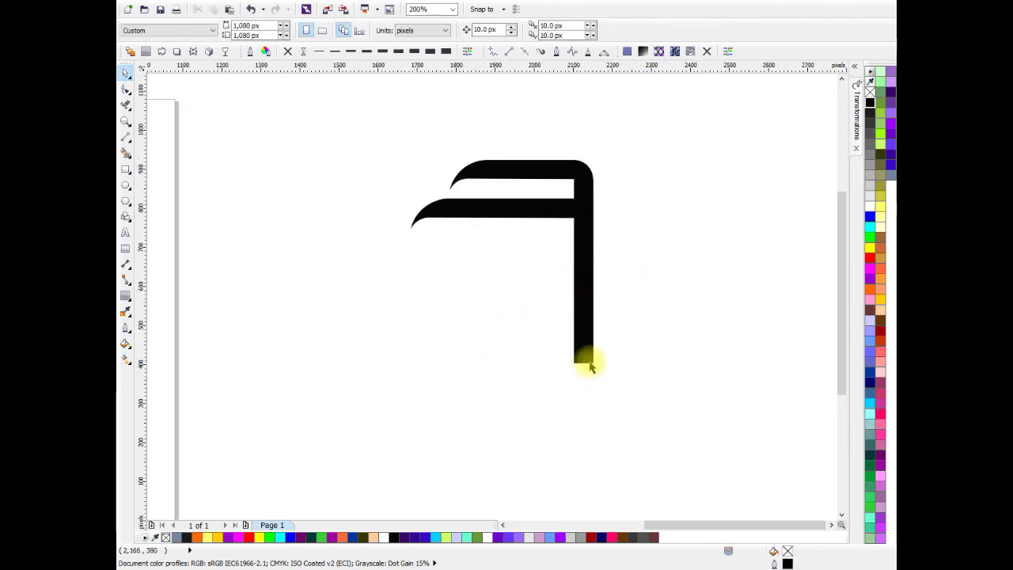
Rotate a copy of the black shape 90° counterclockwise about the offset pivot below its lower bar, and repeat to complete a four-part interlocking emblem.
left_click(583, 349)
left_click(583, 345)
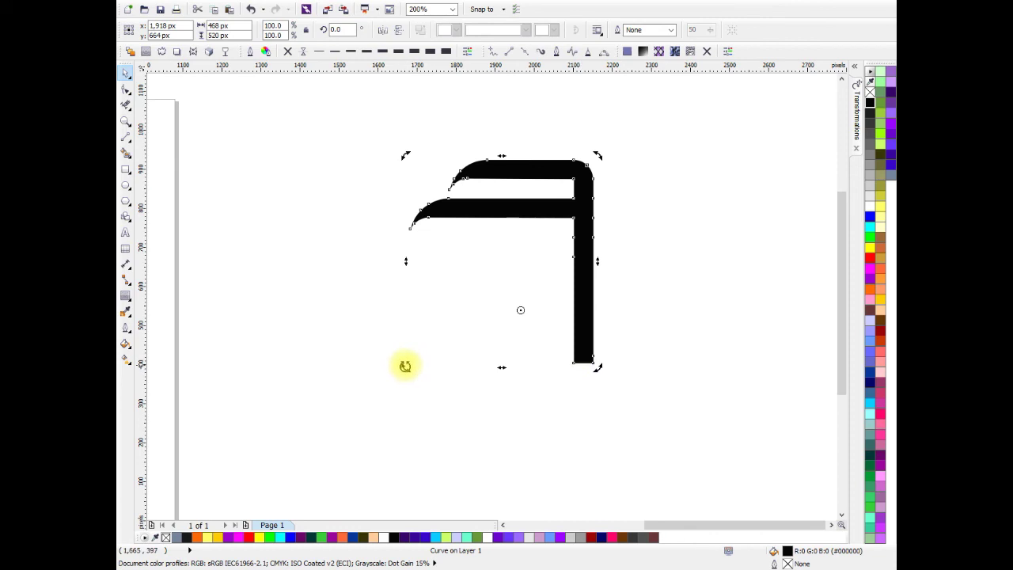
left_click_drag(404, 366, 588, 486)
scroll(607, 346, "down", 2)
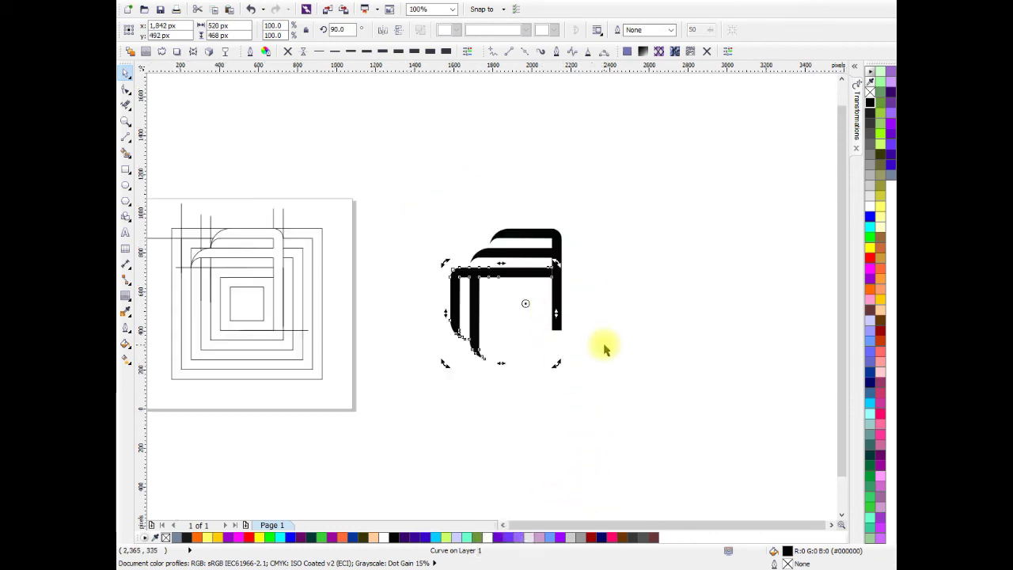
key("ctrl+d")
left_click(683, 296)
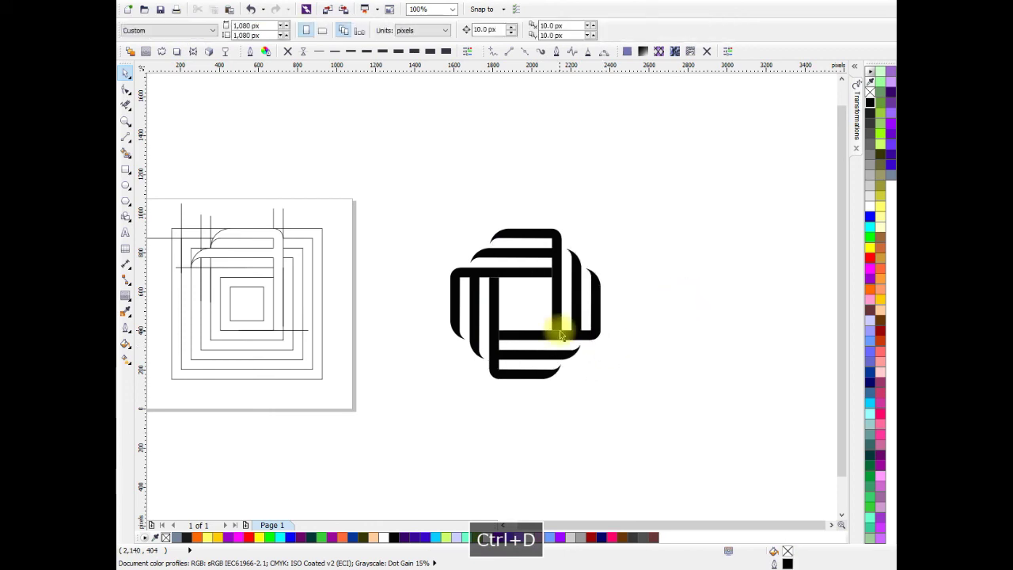
Select all four black shapes of the emblem and move them farther from the page, centred at 2,970, 540 px.
scroll(554, 335, "up", 2)
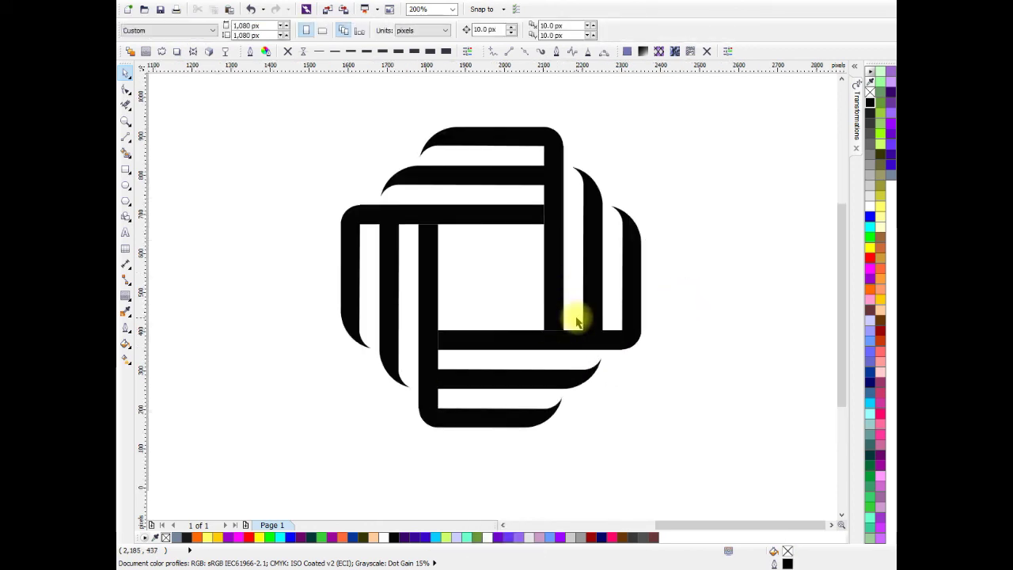
scroll(581, 238, "down", 2)
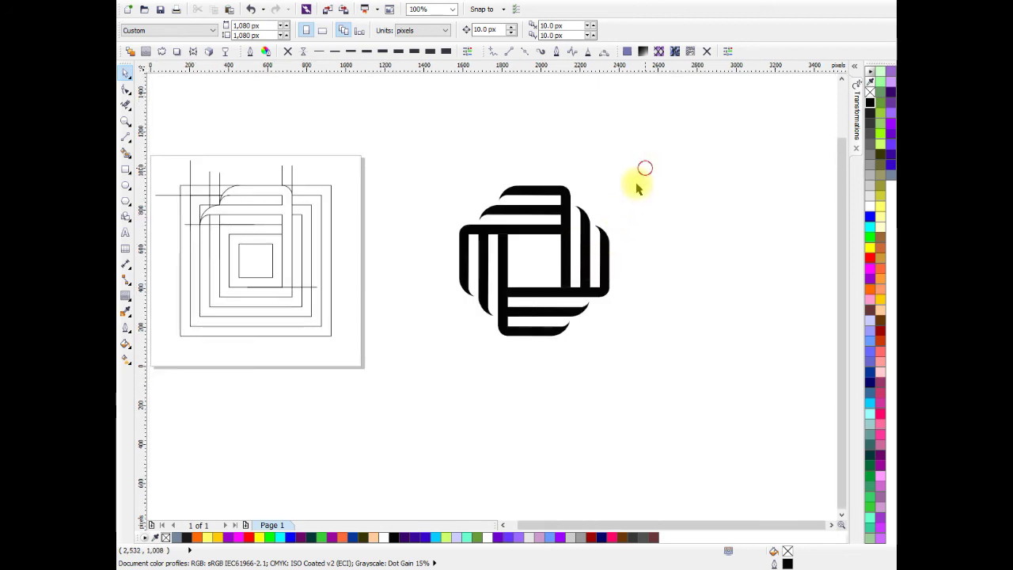
left_click_drag(646, 167, 415, 374)
scroll(702, 260, "right", 3)
left_click_drag(414, 256, 609, 266)
Weld the four selected shapes into a single black curve and deselect it.
scroll(609, 267, "up", 2)
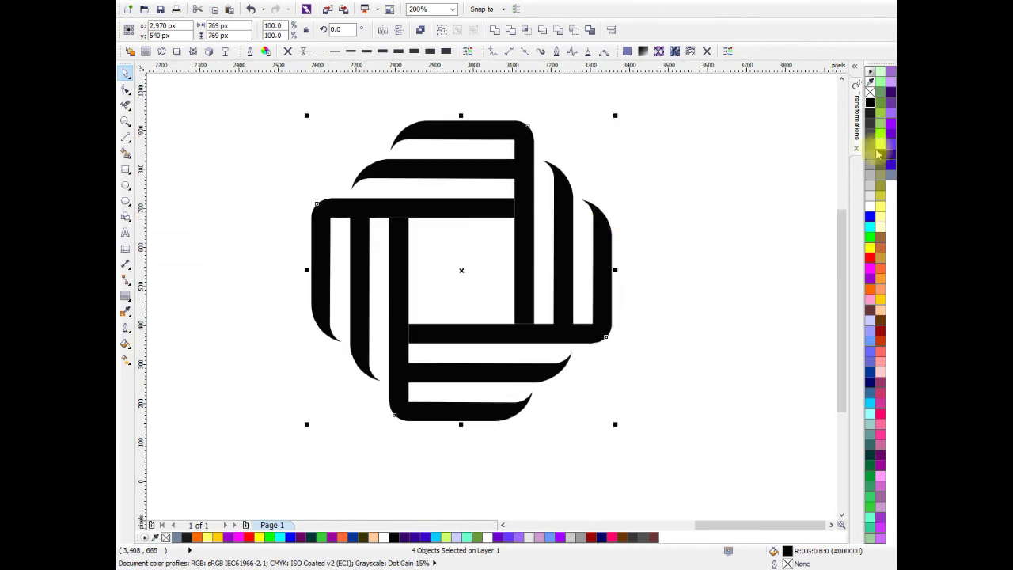
left_click(494, 30)
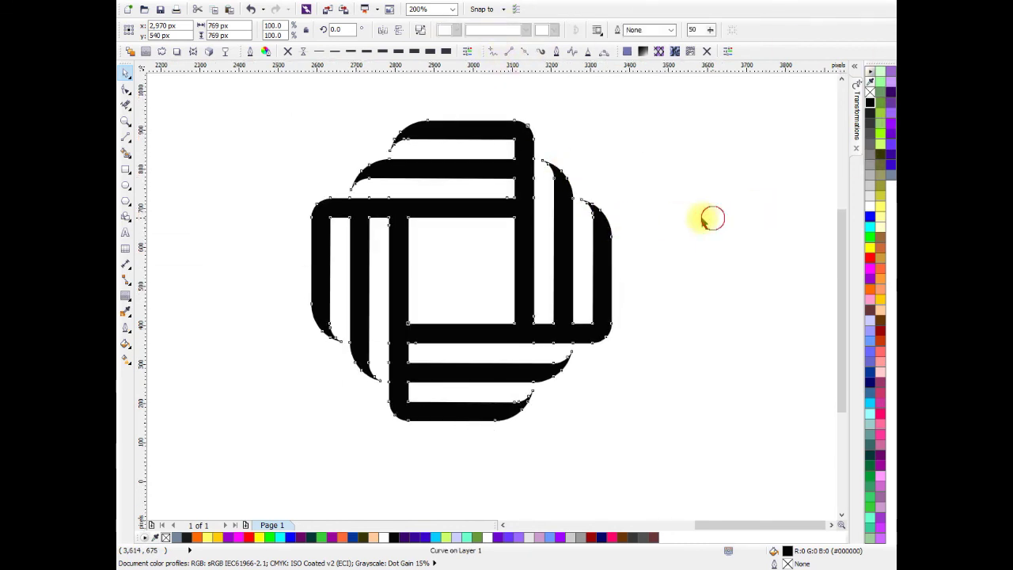
left_click(707, 220)
scroll(611, 210, "down", 2)
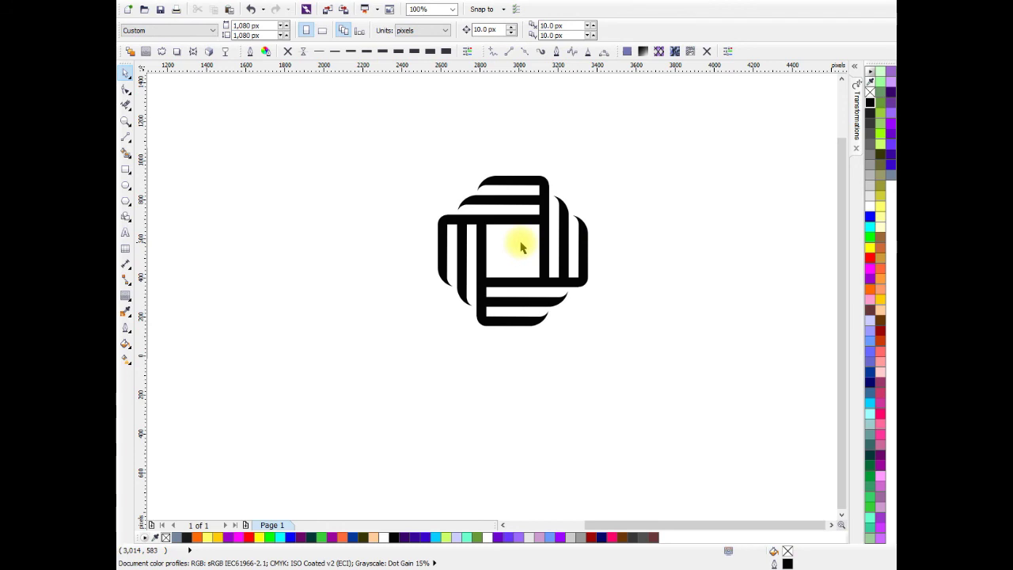
scroll(531, 250, "down", 2)
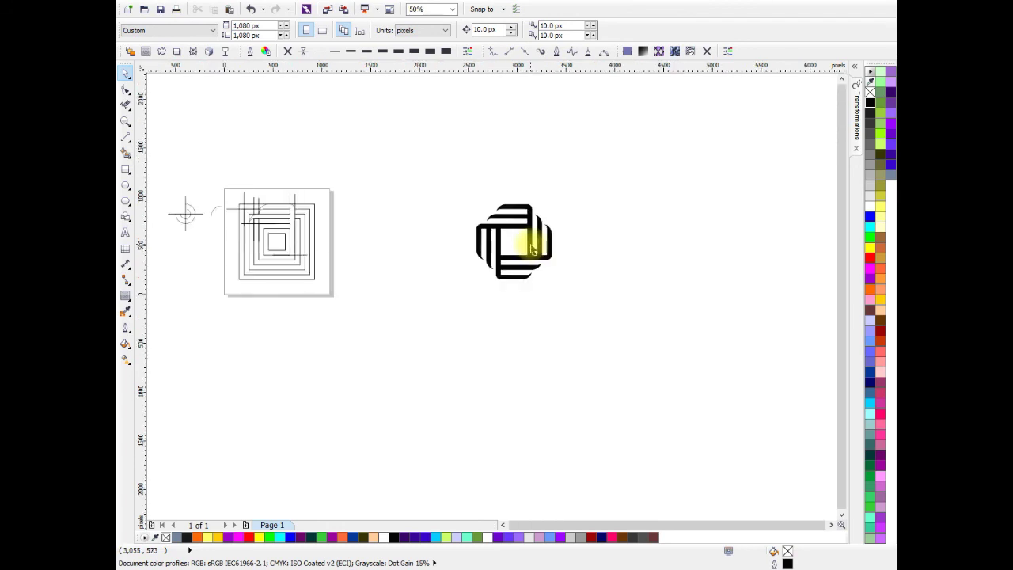
scroll(531, 257, "up", 2)
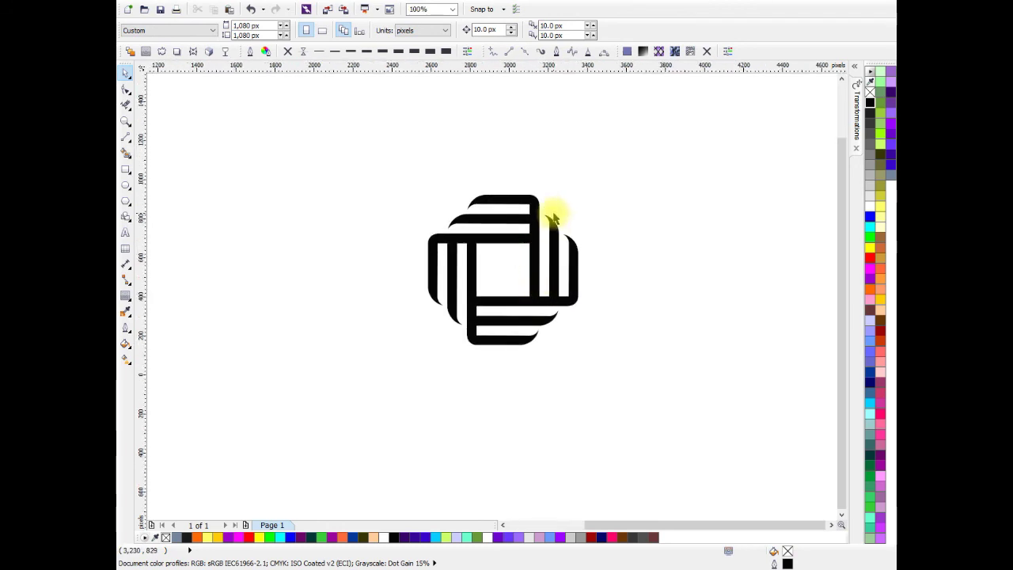